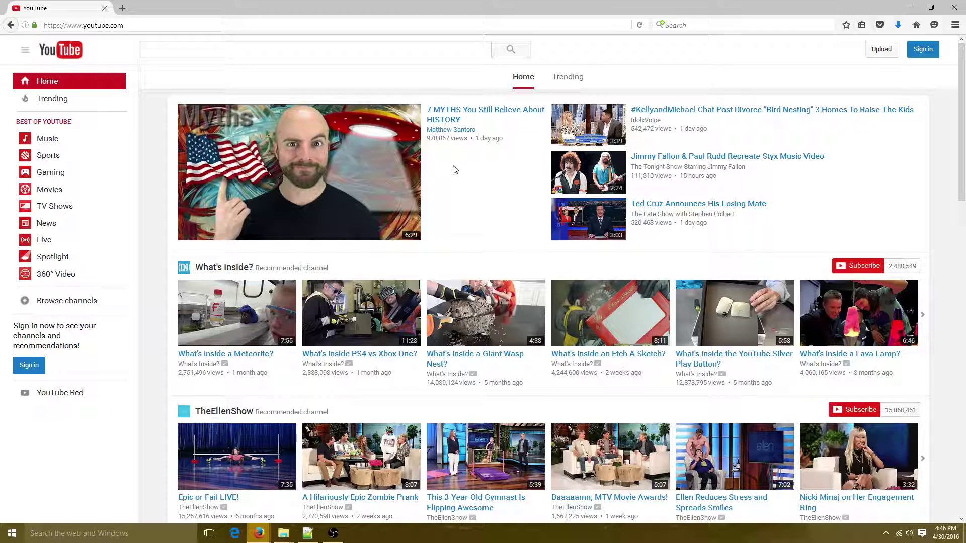
Sign in to the YouTube account with its password and open Creator Studio from the avatar menu
left_click(923, 51)
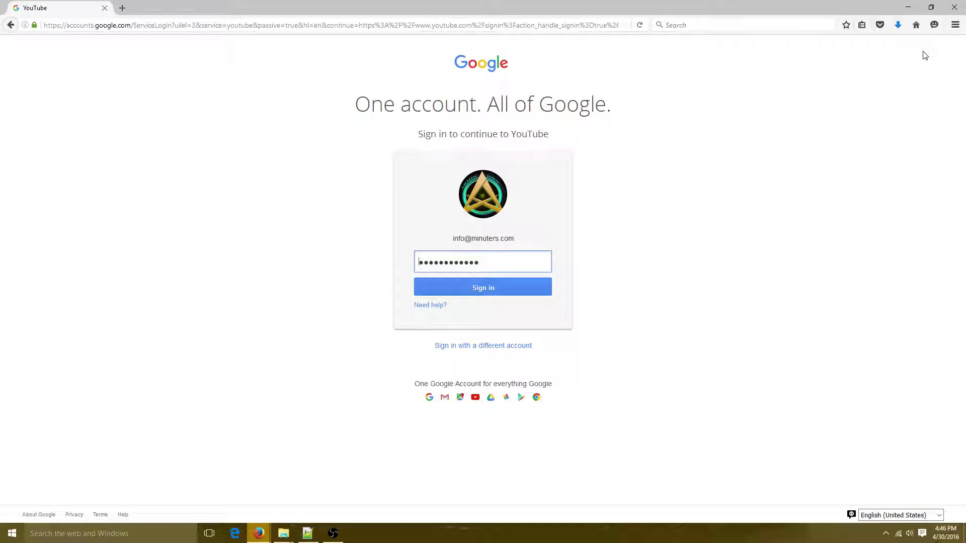
left_click(517, 294)
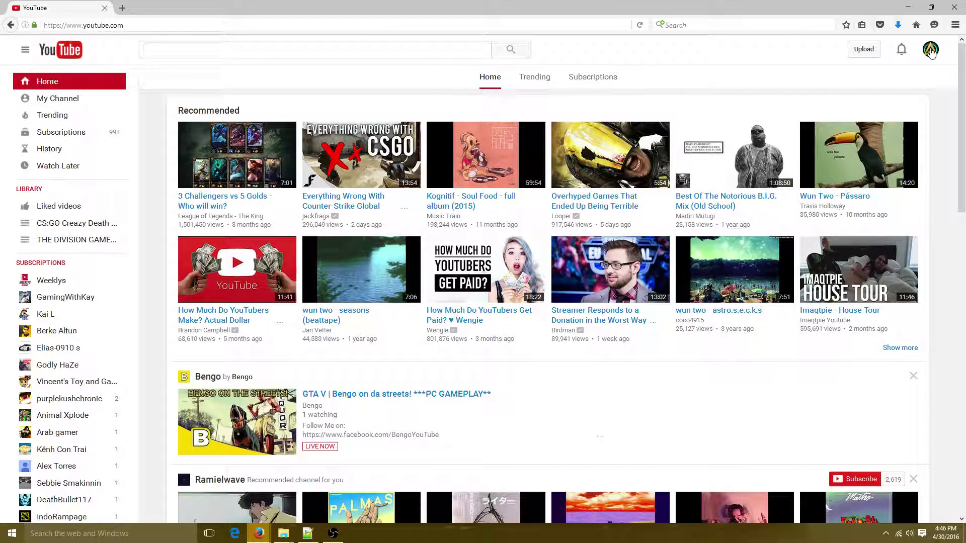
left_click(931, 50)
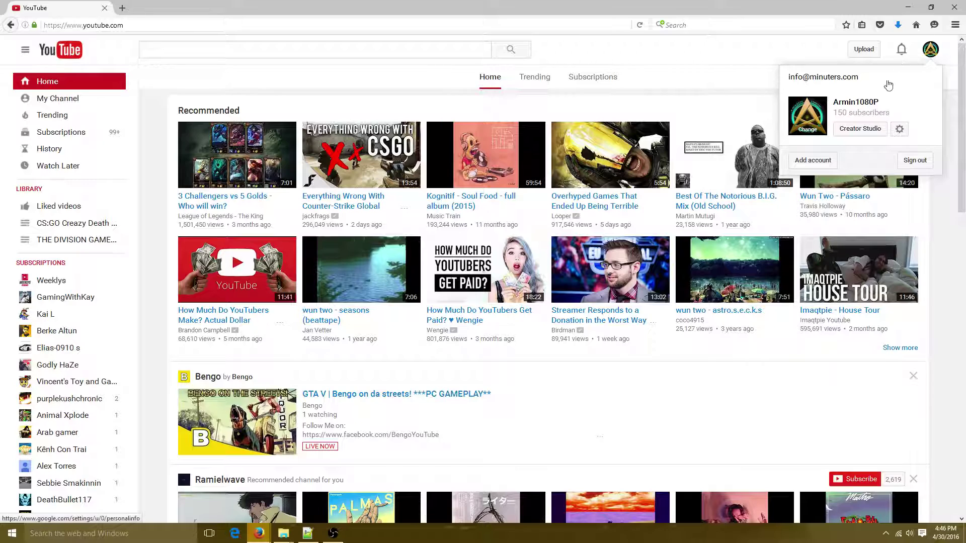
left_click(858, 130)
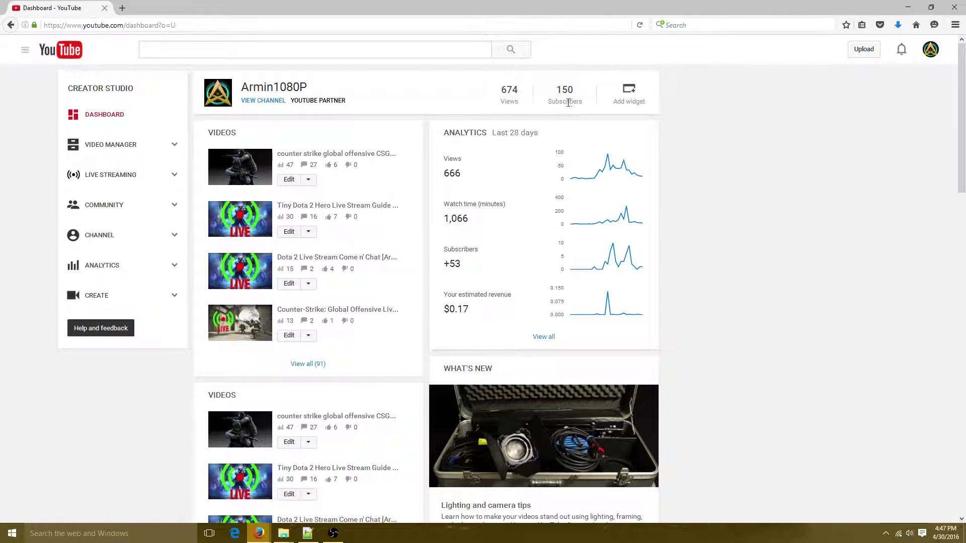
Check the addable dashboard widgets, scroll through the dashboard cards, then go to the upload page
left_click(630, 96)
left_click(757, 160)
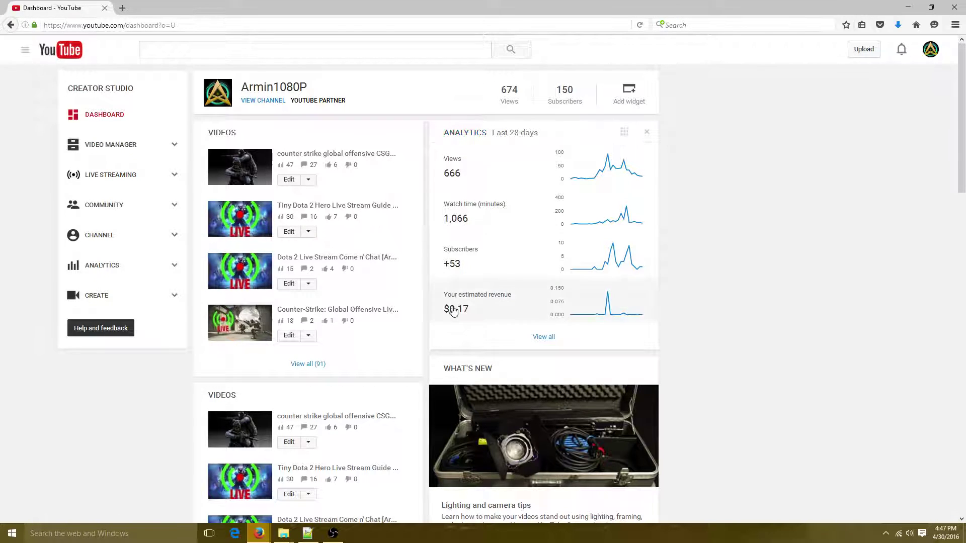
scroll(428, 226, "down", 5)
scroll(486, 223, "up", 5)
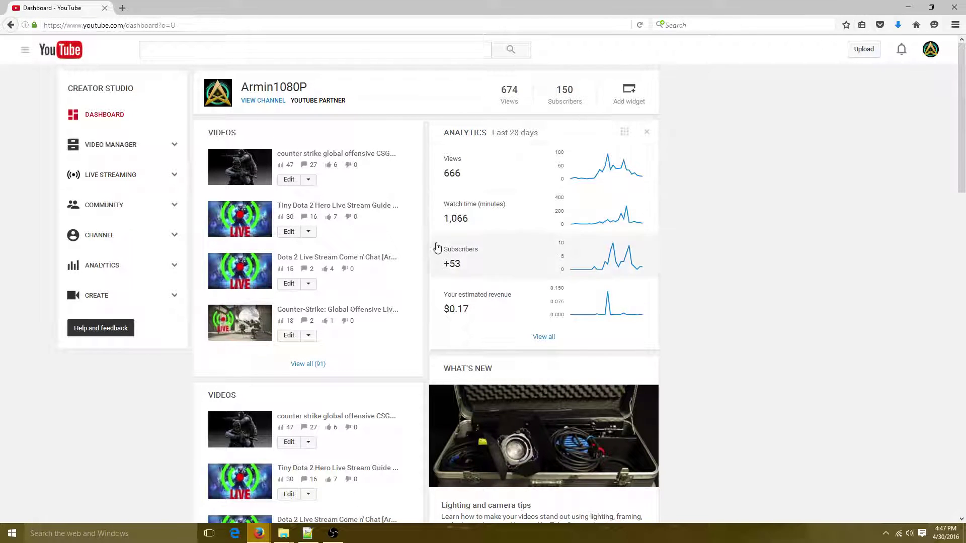
scroll(436, 248, "down", 6)
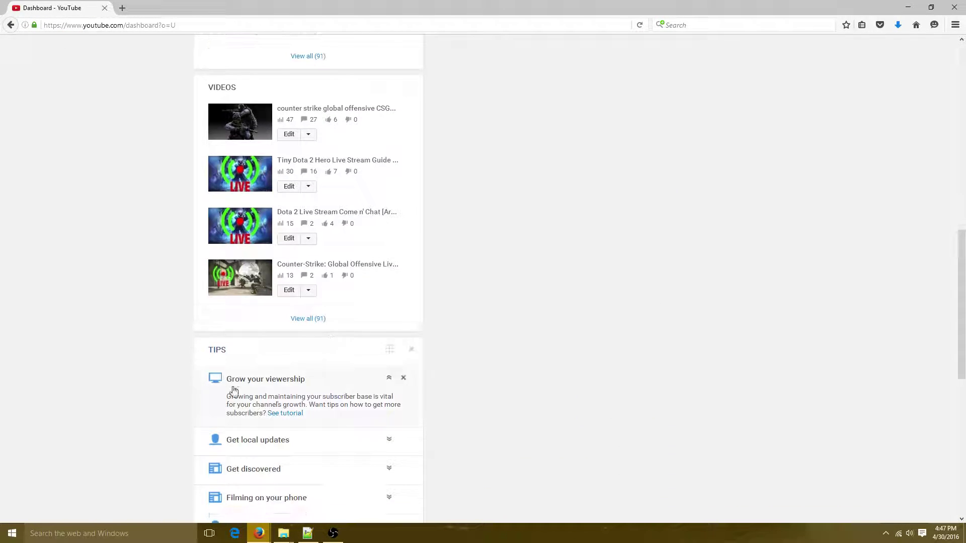
scroll(226, 395, "down", 5)
scroll(304, 286, "up", 8)
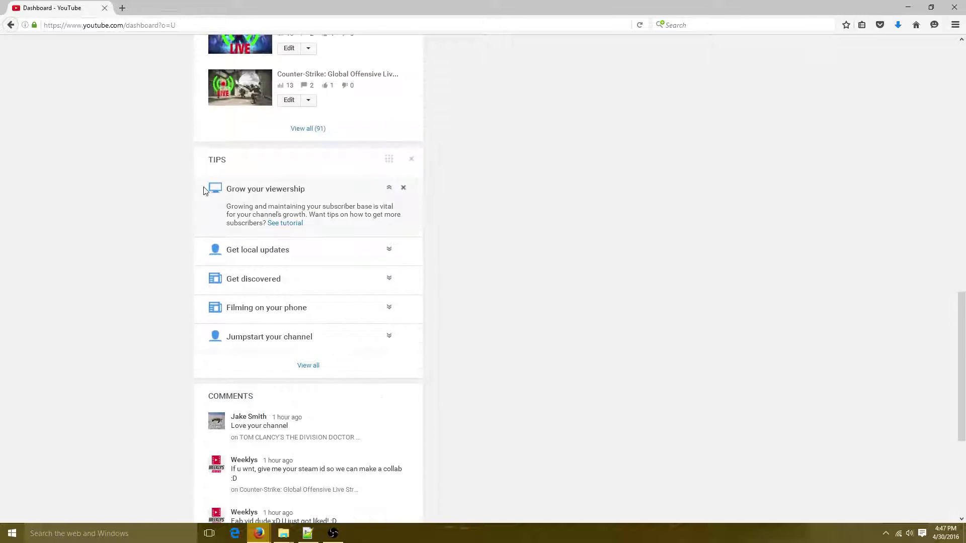
scroll(242, 210, "up", 3)
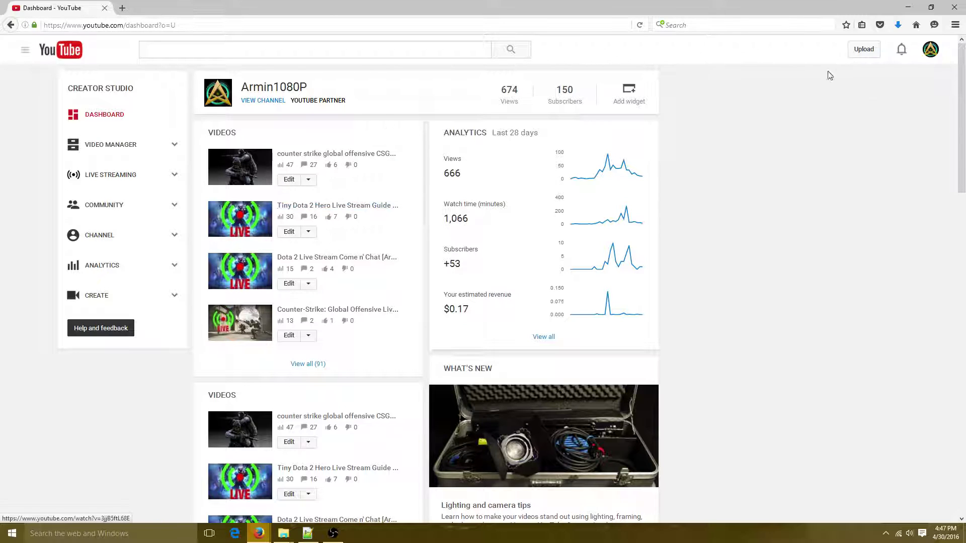
left_click(861, 55)
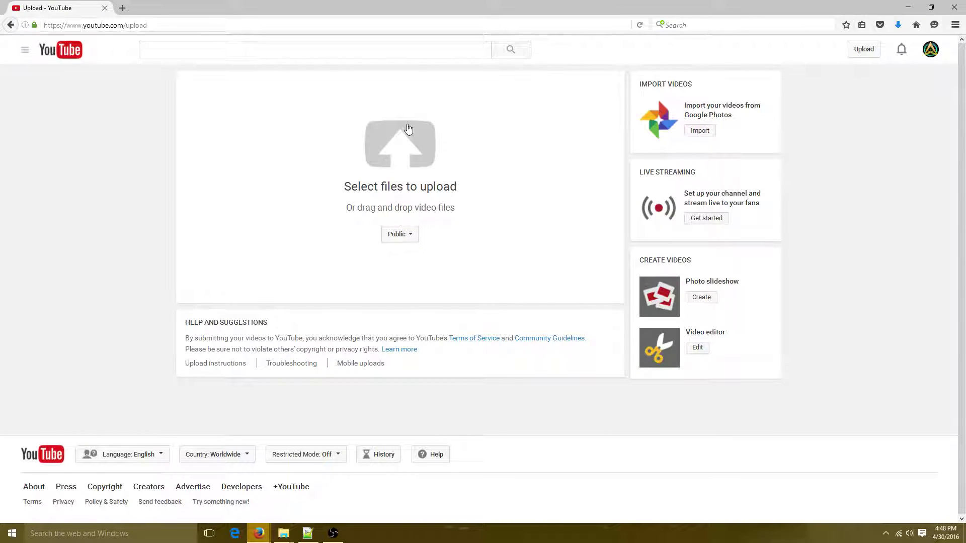
left_click(406, 164)
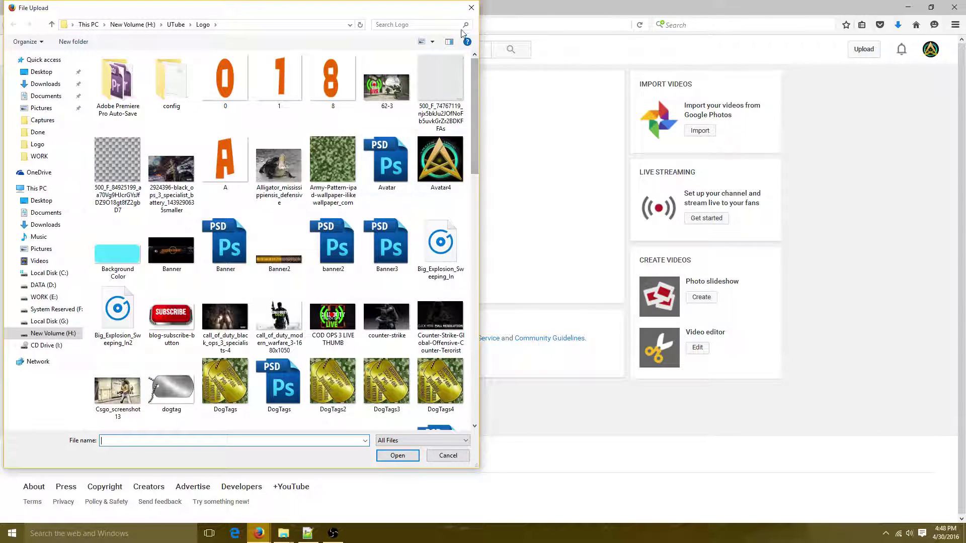
left_click(471, 8)
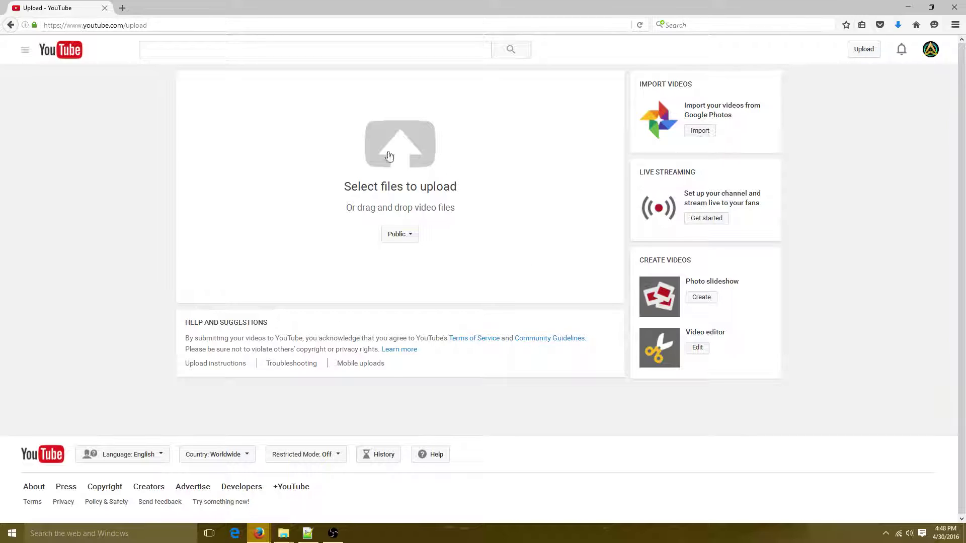
key("F5")
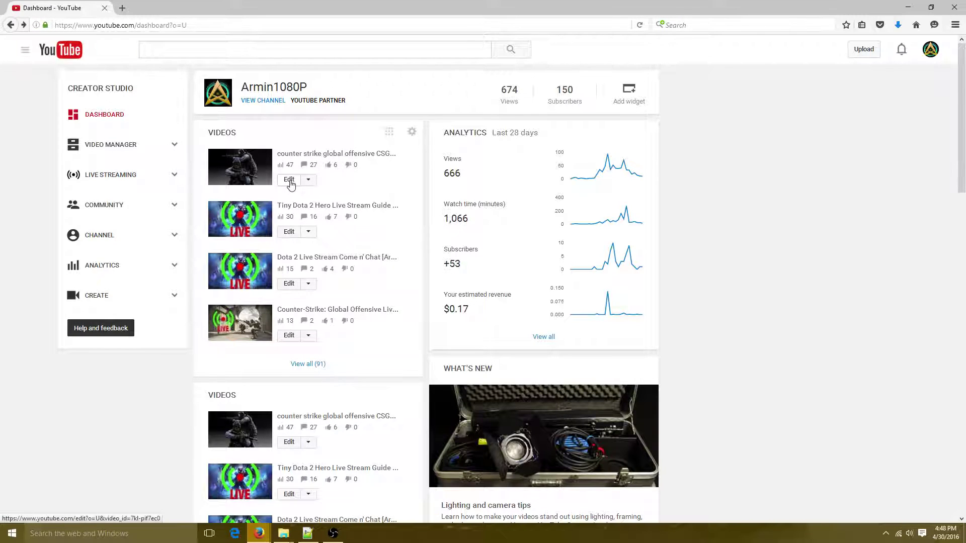
Open the CSGO live stream video's edit page in a new tab and review its Basic info
middle_click(290, 183)
left_click(170, 8)
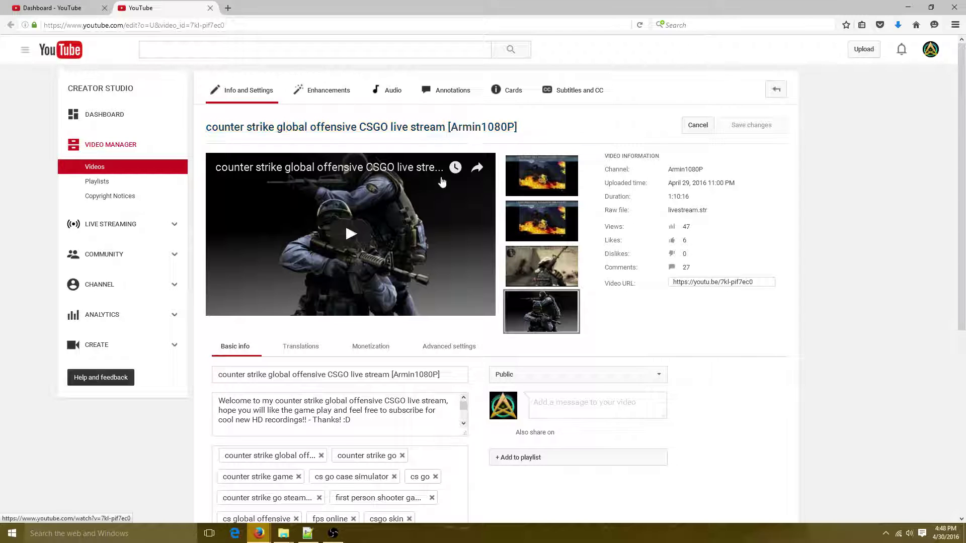
scroll(696, 202, "down", 3)
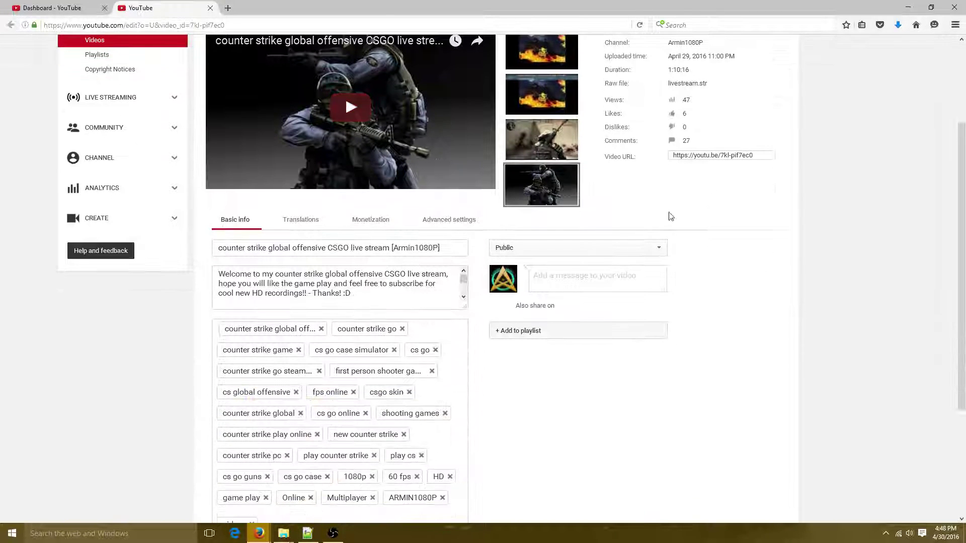
scroll(282, 287, "down", 2)
scroll(398, 251, "up", 3)
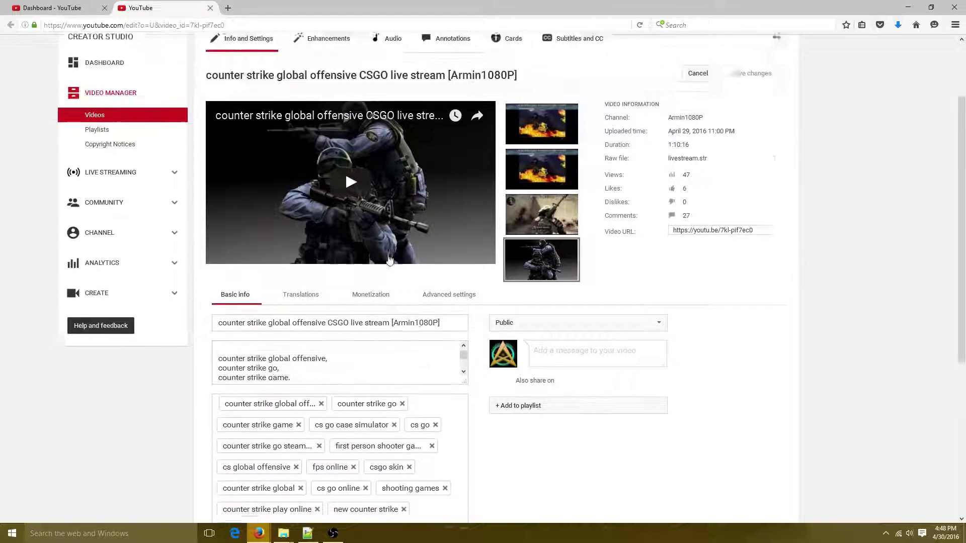
left_click_drag(461, 435, 463, 509)
scroll(422, 416, "up", 3)
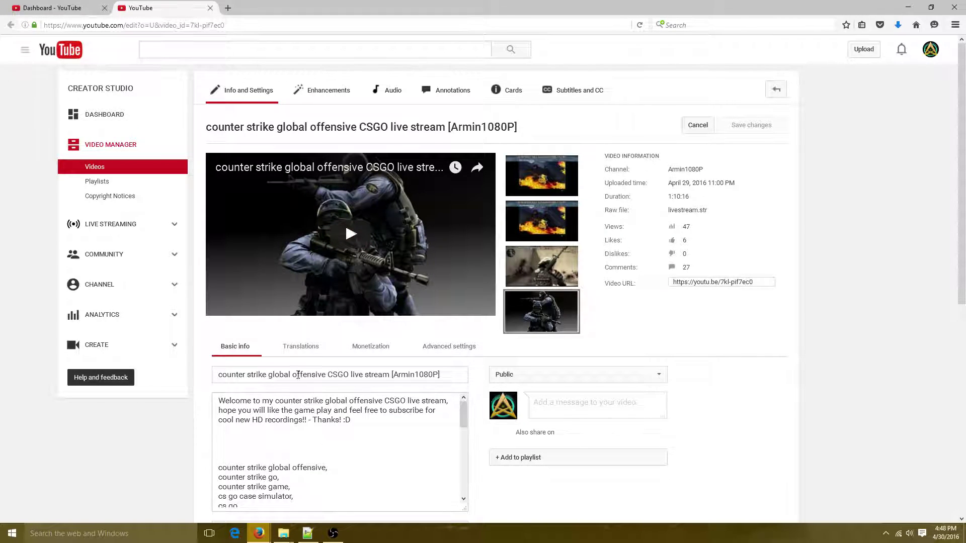
left_click_drag(266, 374, 273, 375)
Look through the video's Translations, Monetization and Advanced settings tabs
left_click(294, 348)
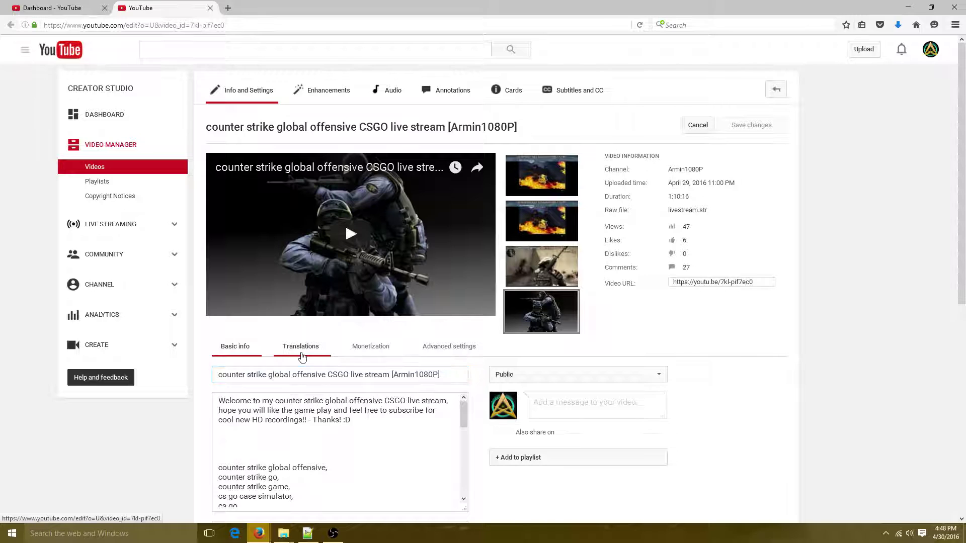
scroll(292, 251, "down", 4)
left_click(362, 157)
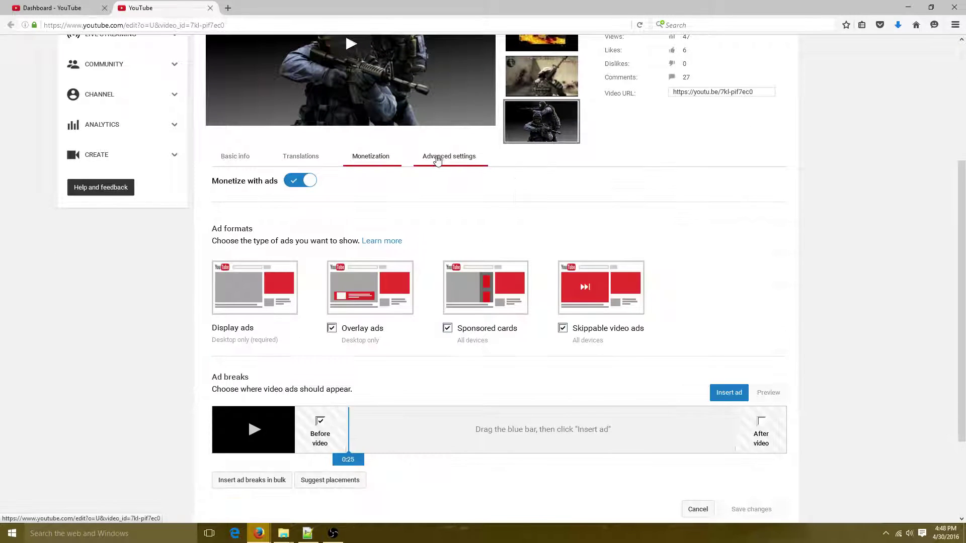
left_click(443, 165)
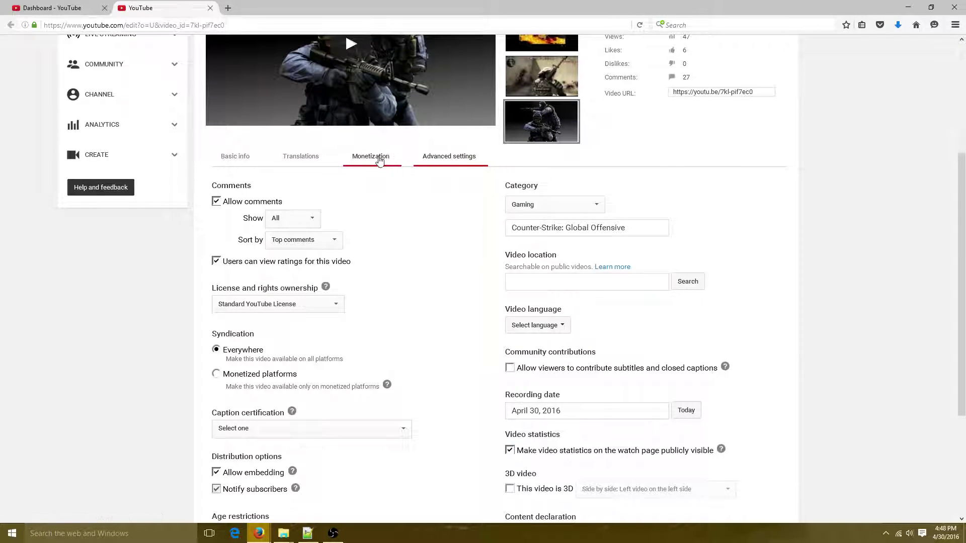
left_click(365, 157)
left_click(457, 162)
In Advanced settings, keep the Gaming category and check the game title and recording date fields
left_click(516, 205)
left_click(539, 207)
left_click(512, 229)
left_click_drag(513, 229, 668, 236)
left_click(738, 235)
left_click(533, 408)
left_click(771, 351)
scroll(419, 191, "down", 3)
scroll(287, 291, "up", 6)
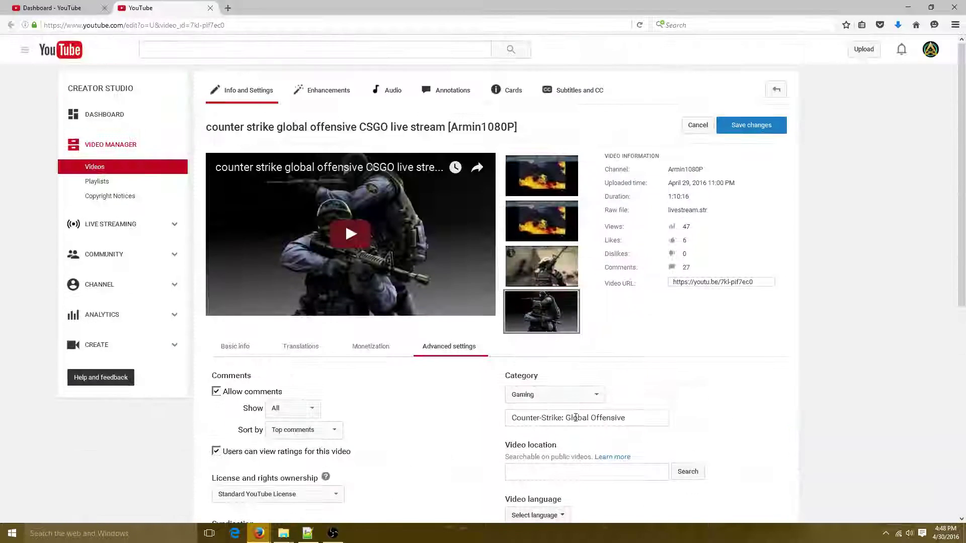
Scroll back through Basic info, then go to the Annotations editor
left_click(235, 346)
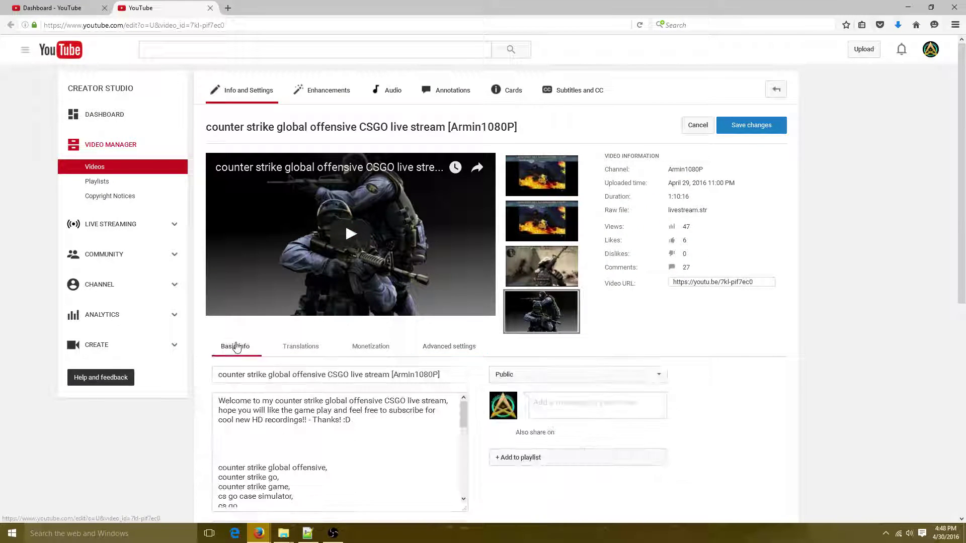
scroll(483, 488, "down", 4)
scroll(557, 332, "down", 3)
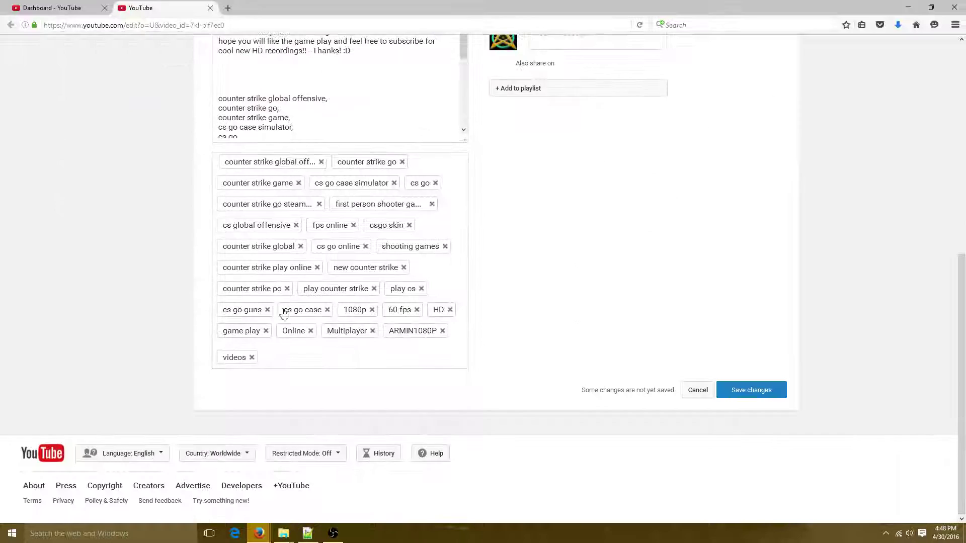
scroll(556, 332, "up", 7)
scroll(320, 413, "down", 3)
scroll(320, 413, "down", 3)
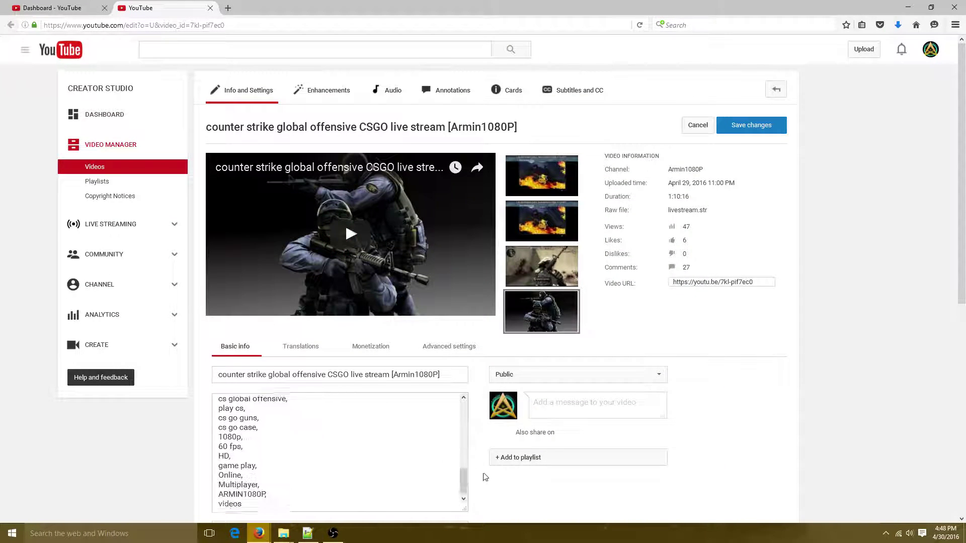
scroll(427, 437, "down", 6)
scroll(605, 268, "up", 6)
scroll(605, 267, "up", 1)
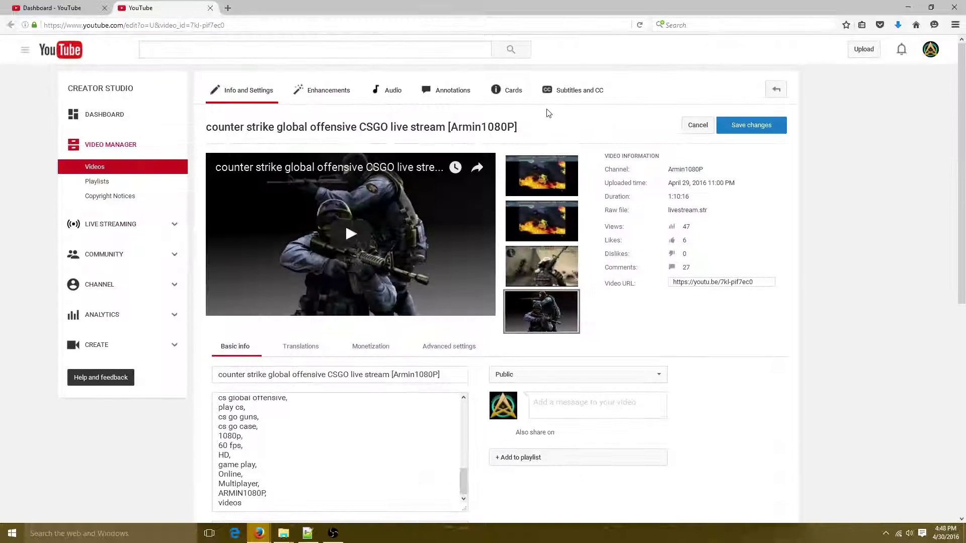
left_click(456, 94)
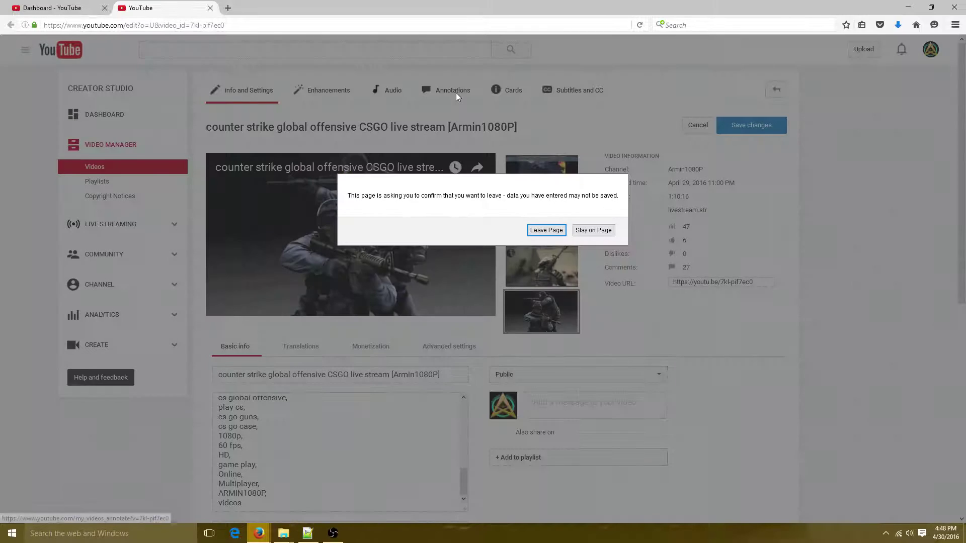
left_click(545, 229)
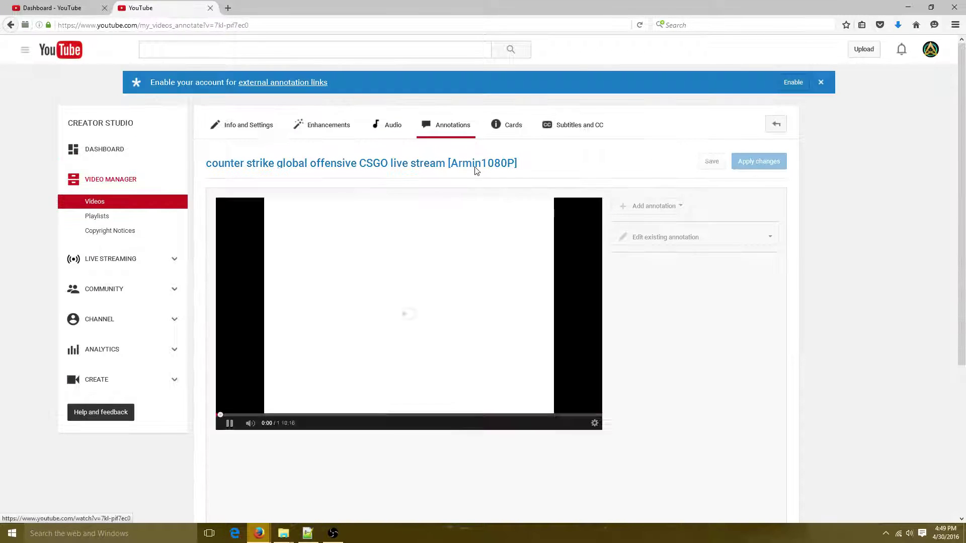
scroll(487, 242, "down", 4)
left_click(229, 211)
scroll(408, 270, "up", 4)
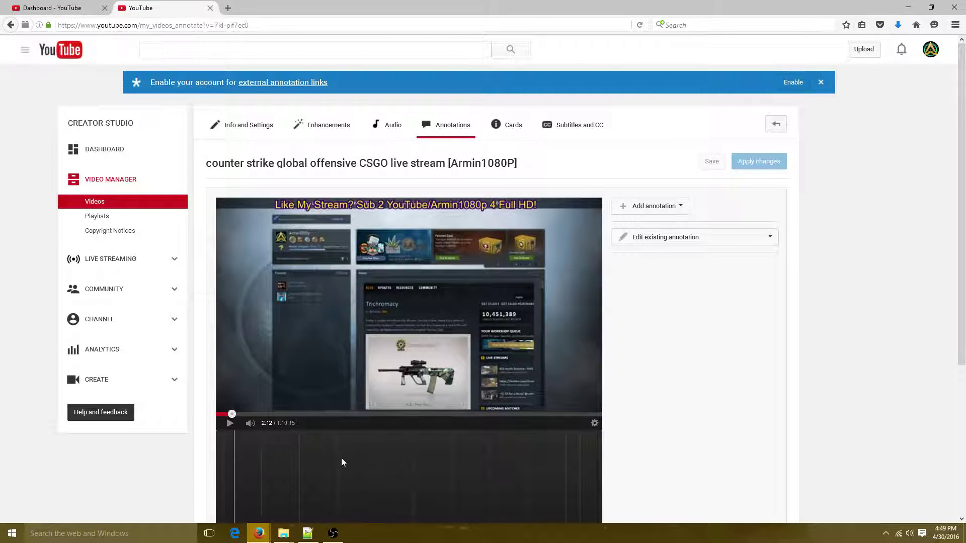
left_click(442, 415)
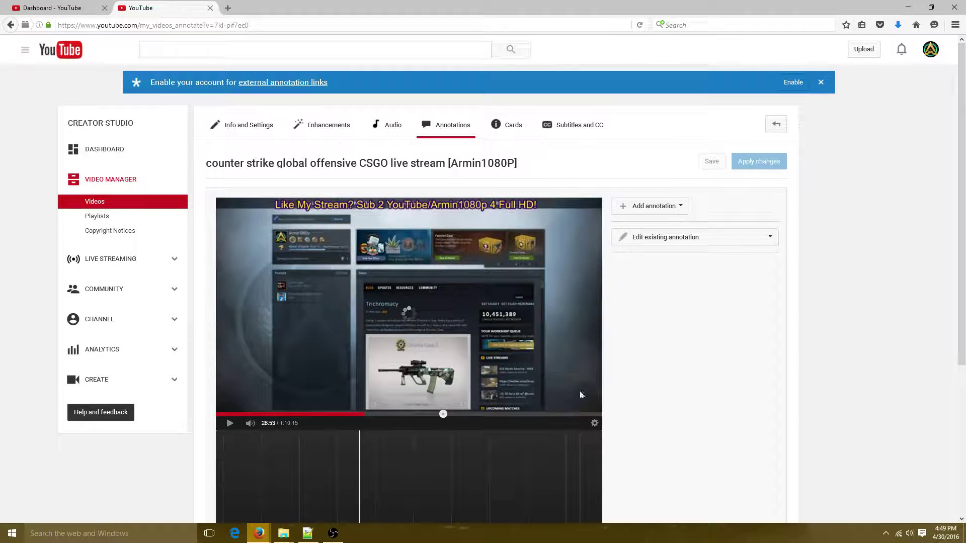
left_click(681, 207)
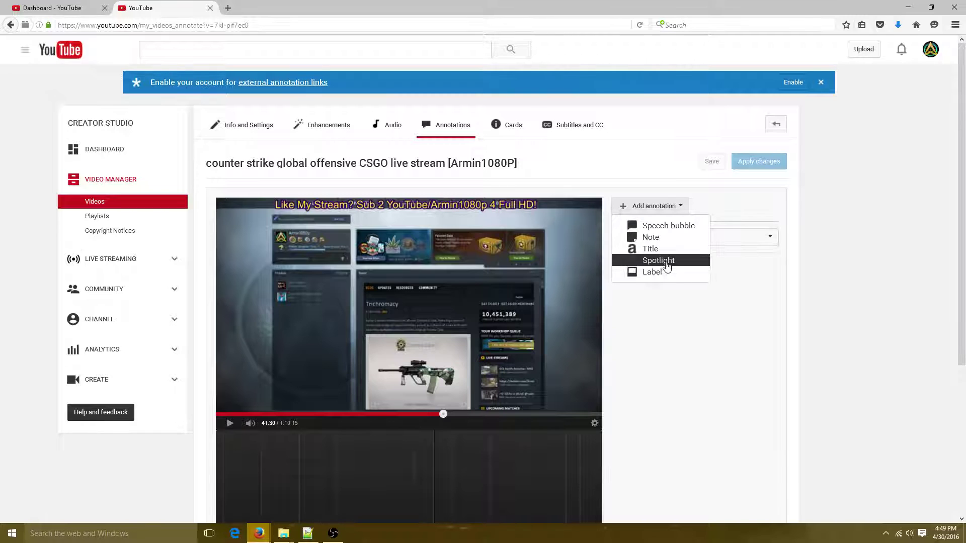
left_click(658, 260)
left_click_drag(432, 323, 473, 343)
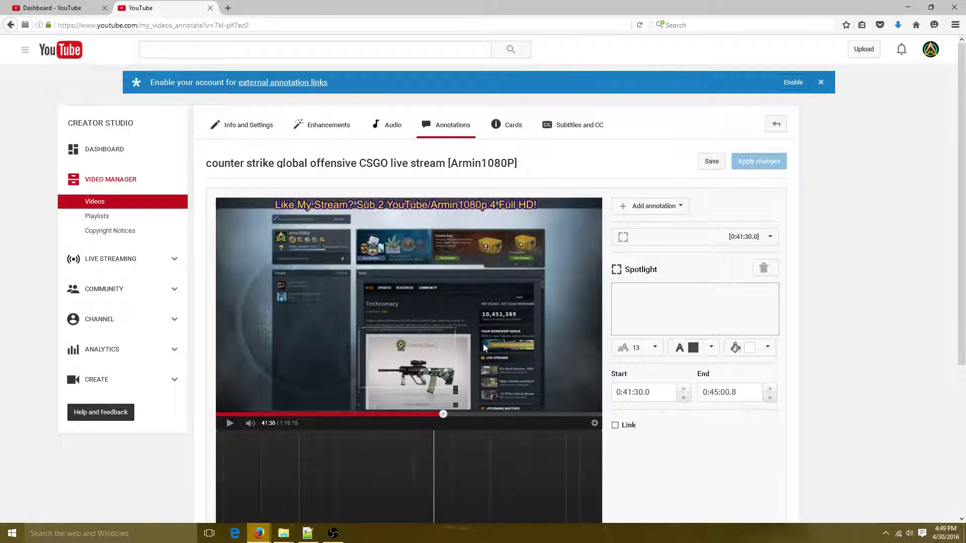
scroll(563, 343, "down", 2)
left_click(615, 298)
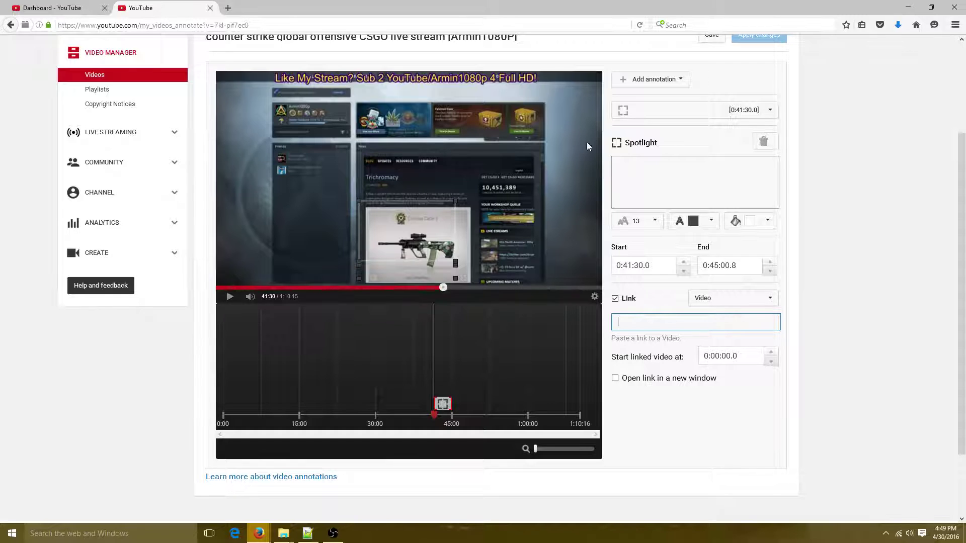
left_click_drag(419, 235, 366, 221)
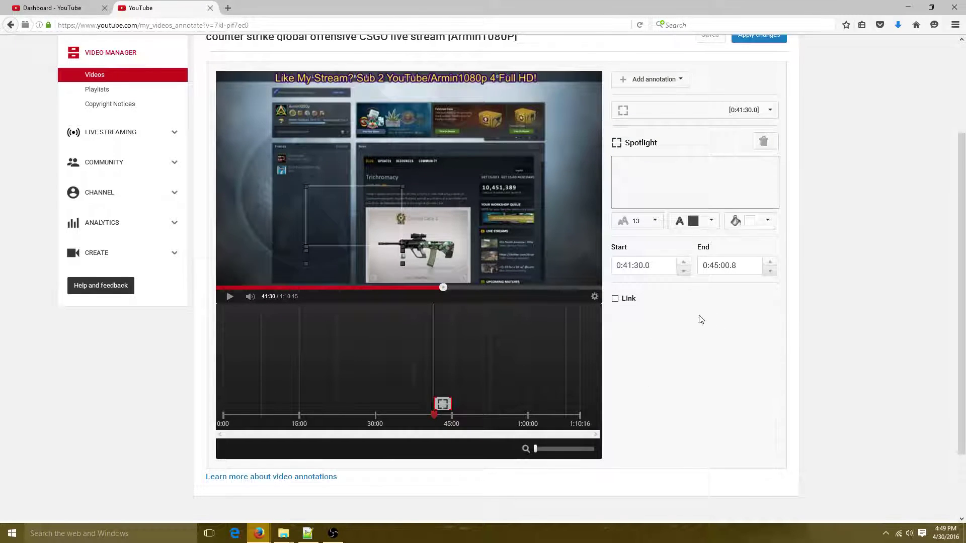
left_click(631, 300)
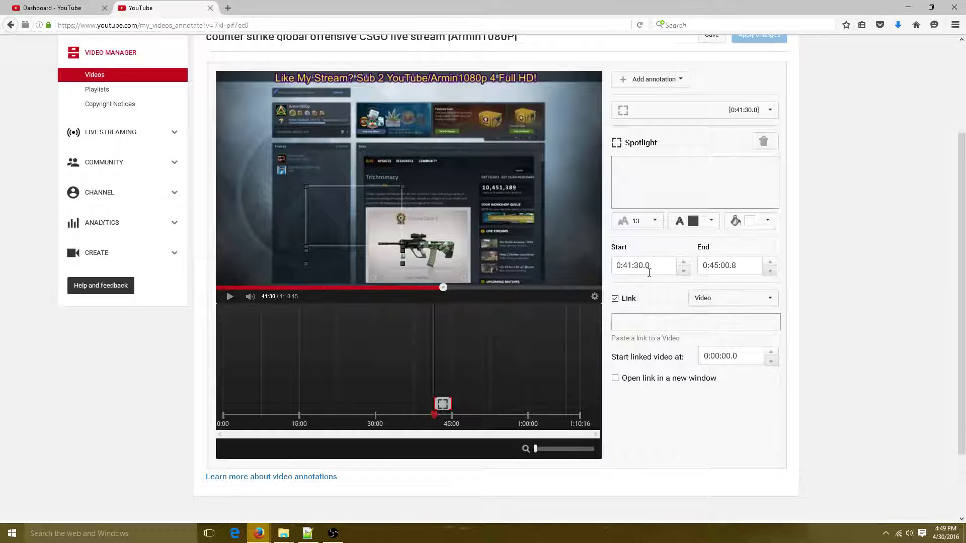
scroll(650, 272, "up", 3)
left_click(638, 319)
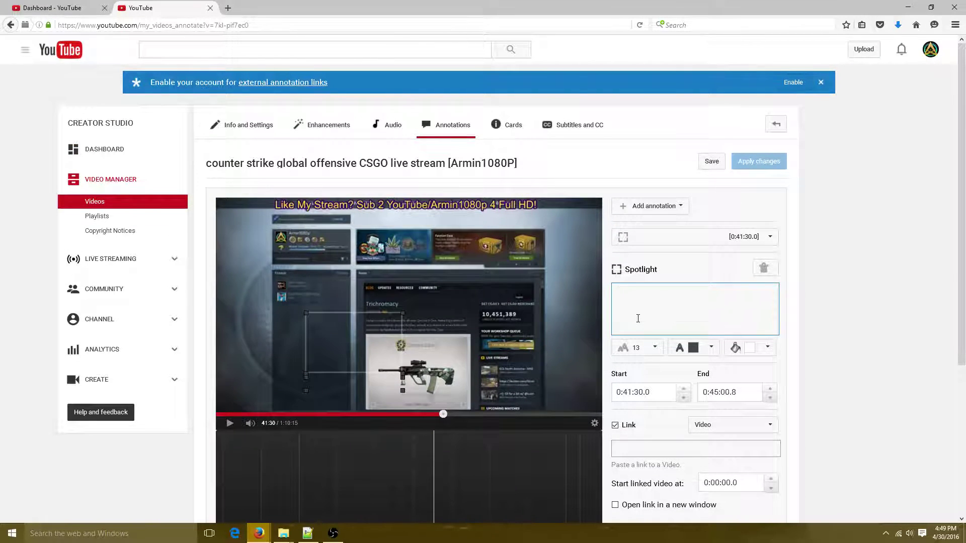
type("asdhdf")
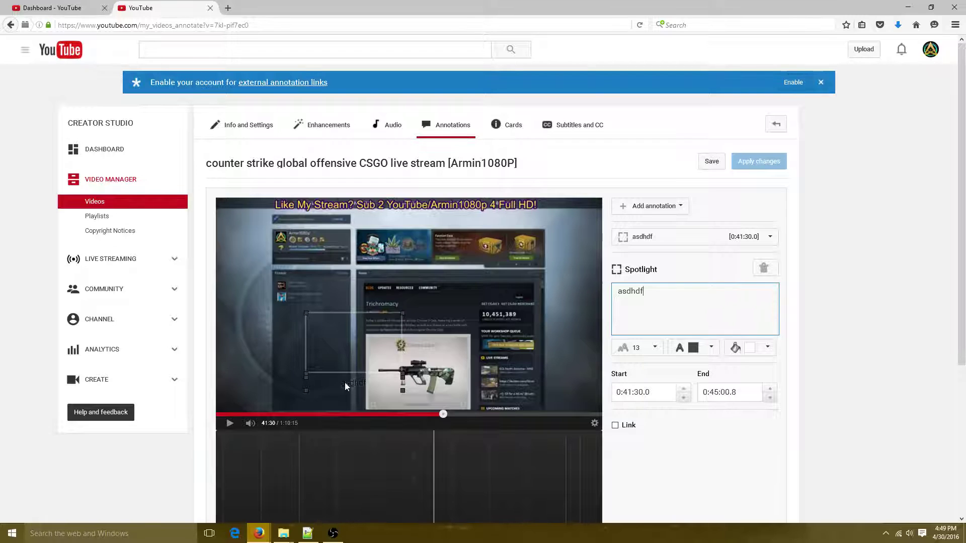
left_click(649, 348)
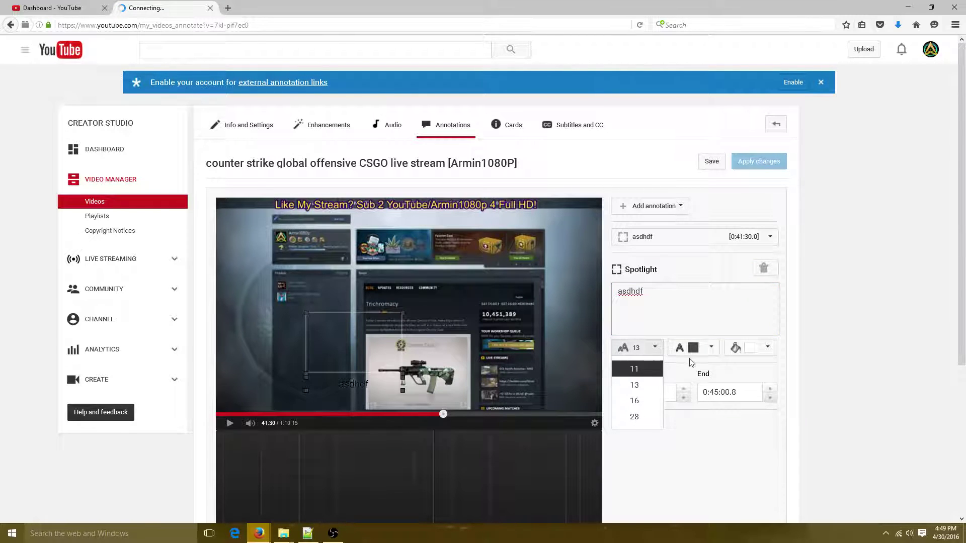
left_click(633, 416)
left_click(711, 347)
left_click(676, 366)
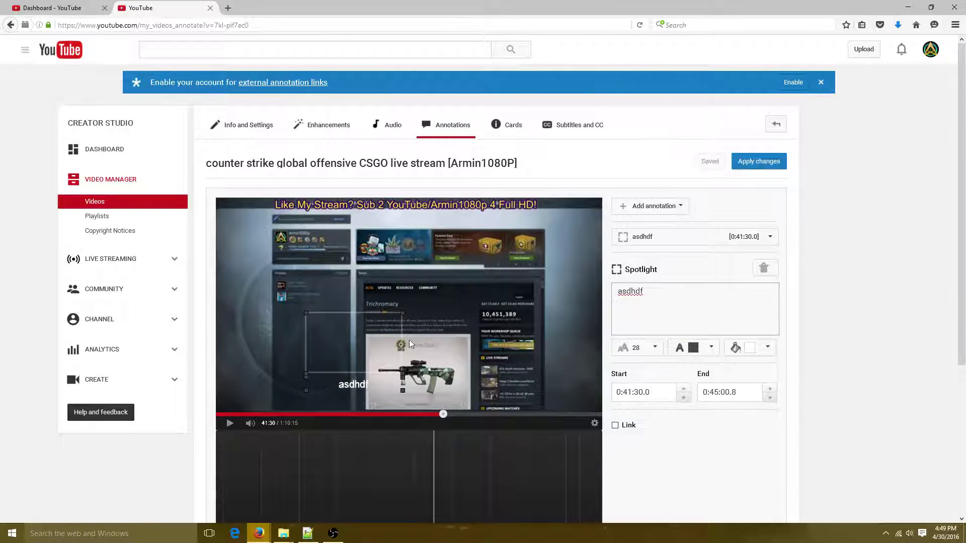
mouse_move(382, 322)
left_mouse_down()
mouse_move(348, 304)
mouse_move(381, 288)
mouse_move(373, 232)
mouse_move(239, 230)
mouse_move(438, 286)
mouse_move(465, 271)
left_mouse_up()
left_click(764, 271)
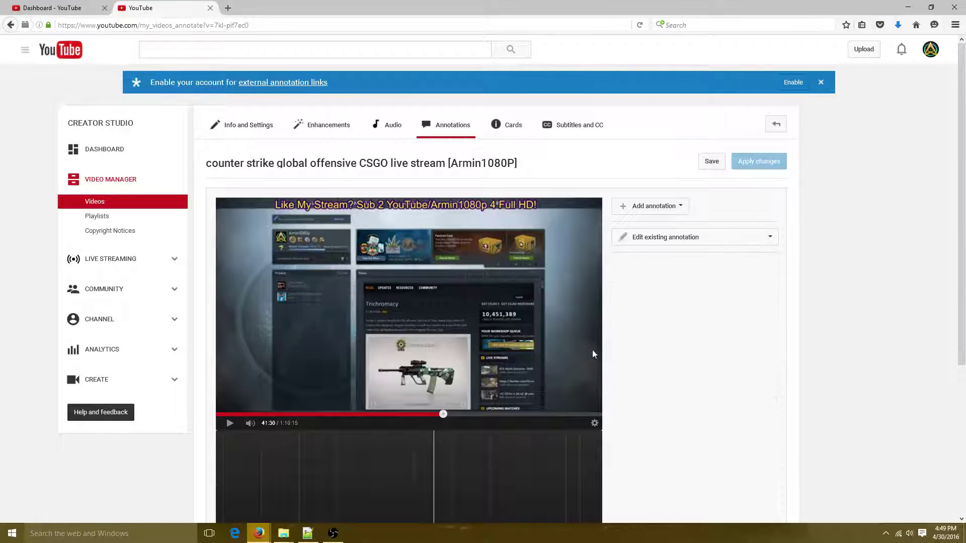
Open the Stream now Live Dashboard for the offline CSGO stream and abandon a thumbnail change
left_click(265, 134)
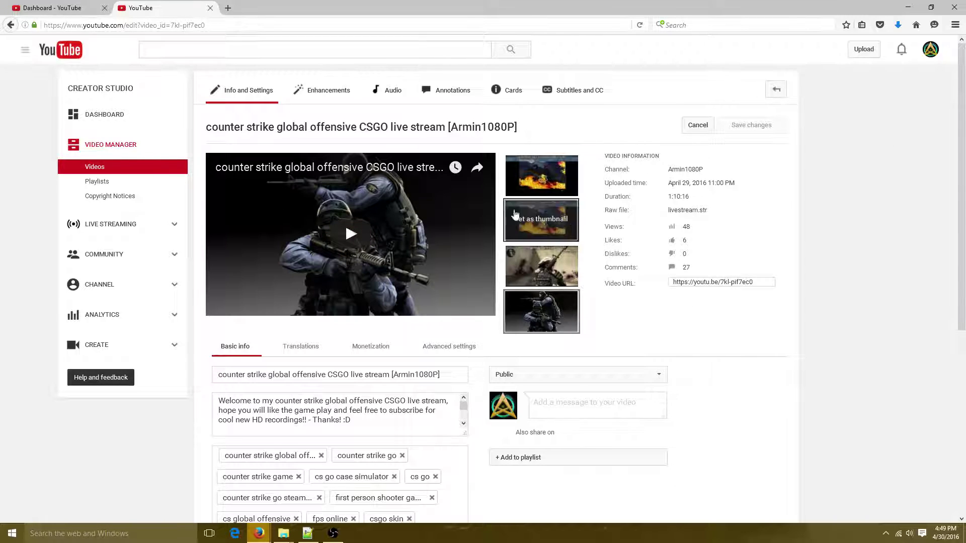
left_click(109, 229)
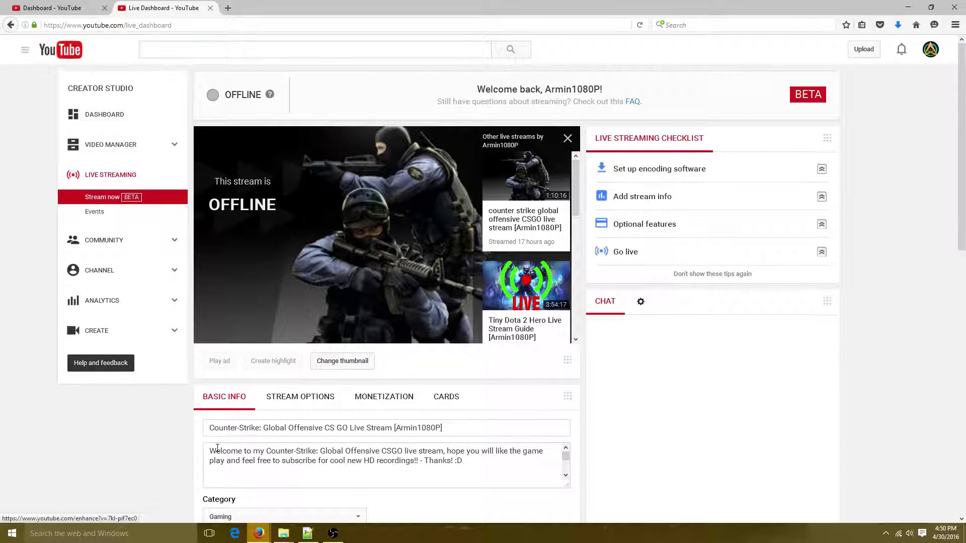
scroll(360, 459, "down", 5)
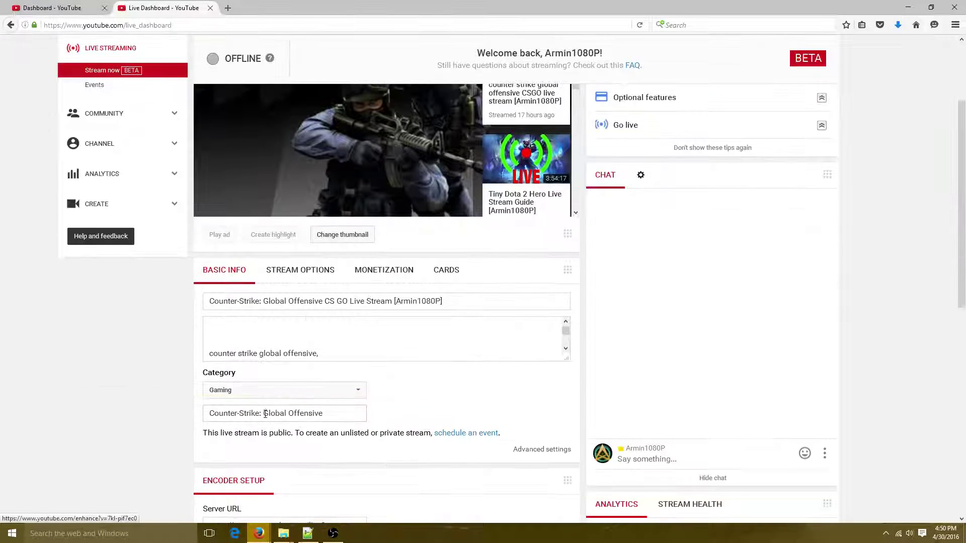
left_click_drag(319, 420, 207, 421)
scroll(438, 401, "down", 10)
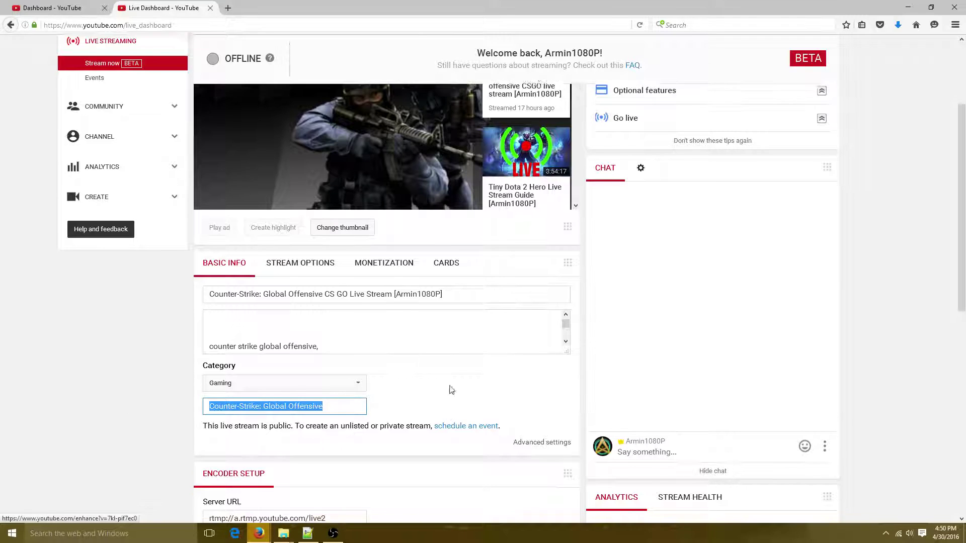
scroll(281, 163, "up", 6)
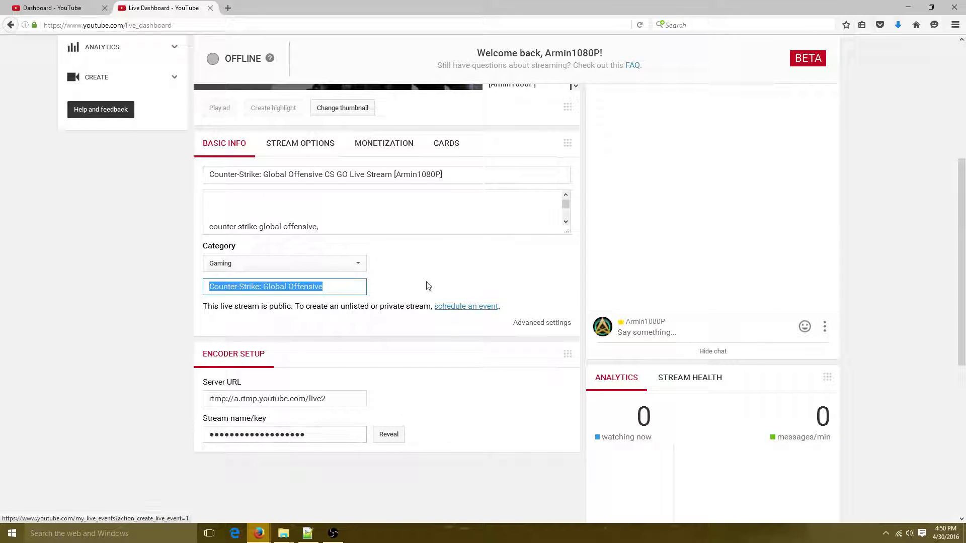
scroll(366, 417, "up", 2)
scroll(366, 417, "up", 6)
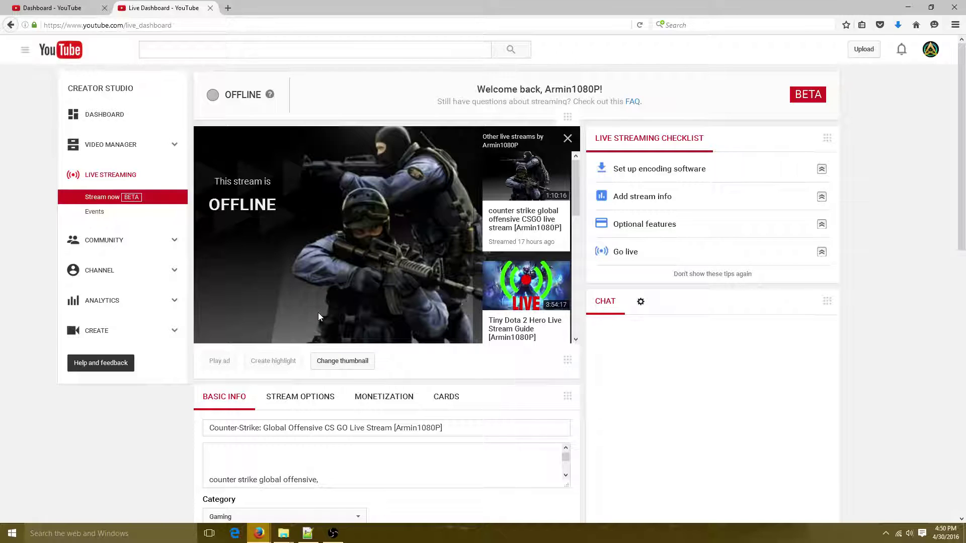
left_click(341, 368)
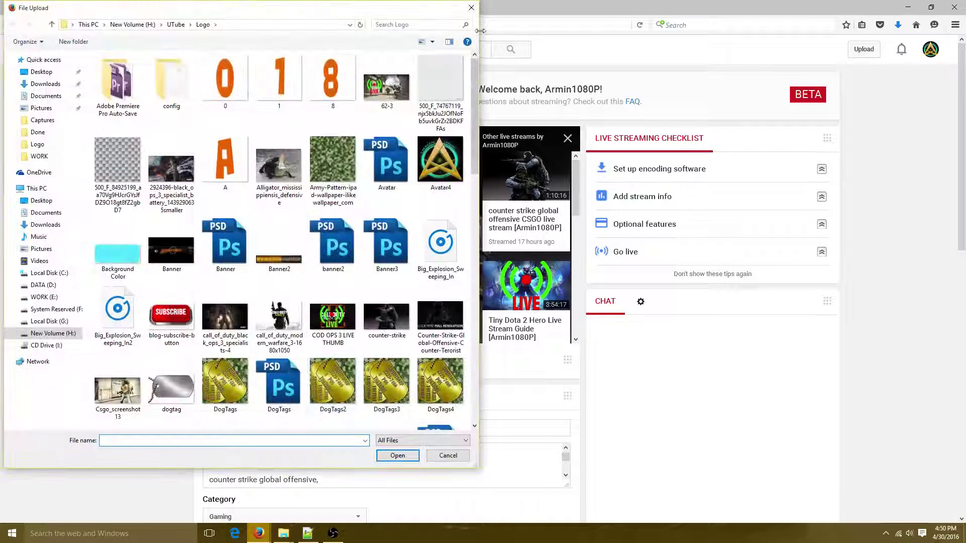
left_click(471, 8)
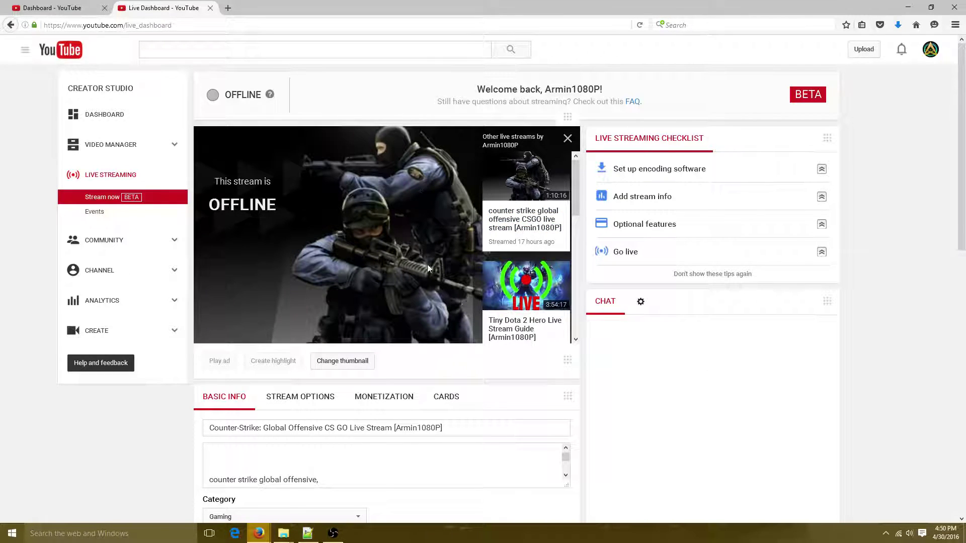
Go back to the Creator Studio dashboard and view the public channel Home page
left_click(134, 115)
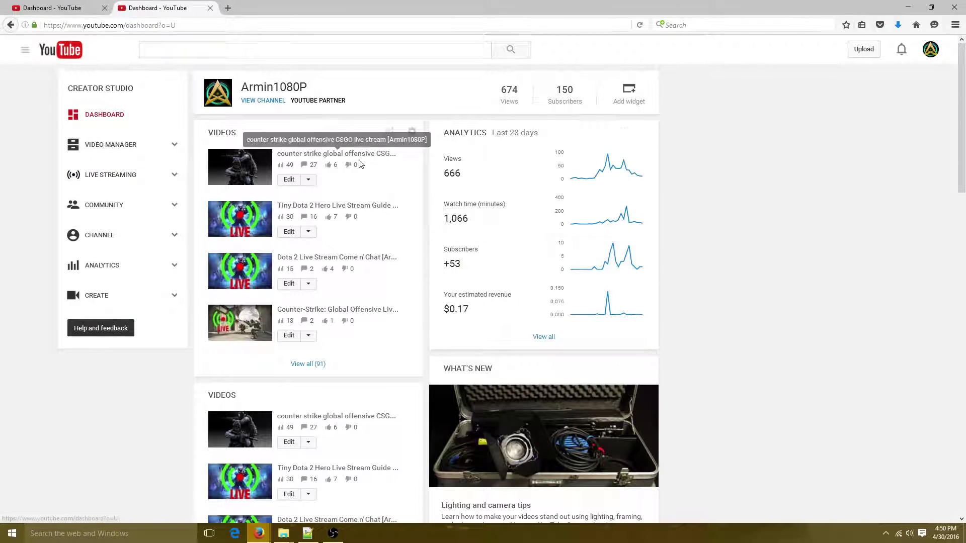
left_click(258, 103)
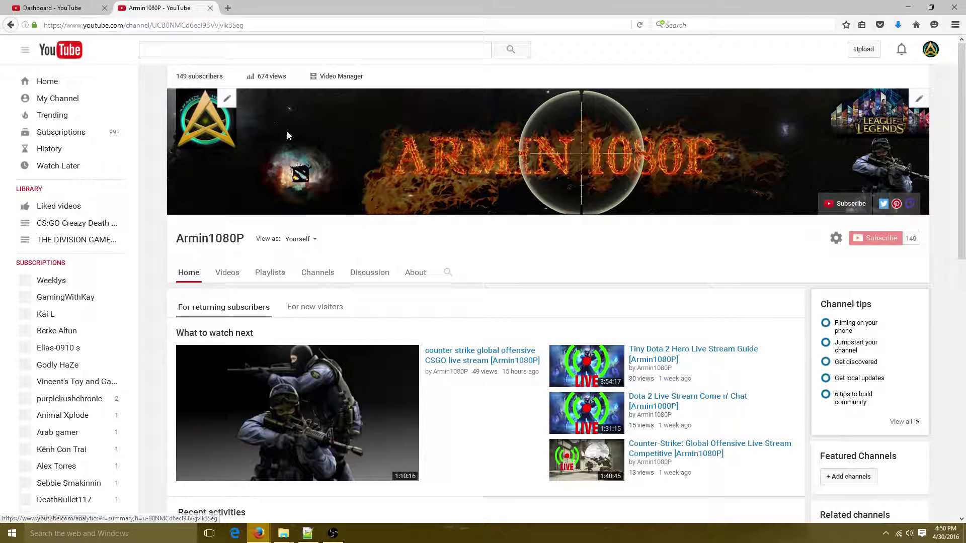
scroll(443, 184, "down", 10)
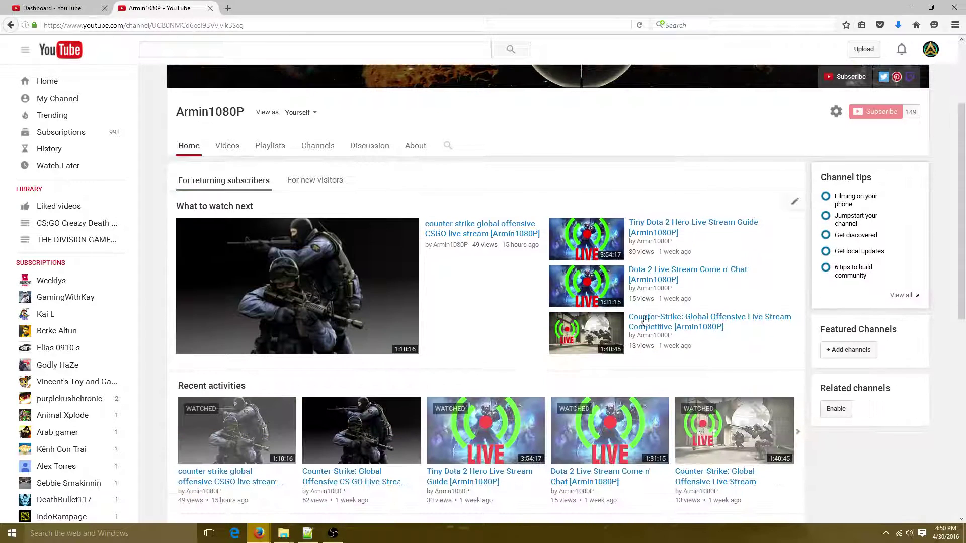
scroll(511, 234, "up", 9)
scroll(192, 233, "up", 1)
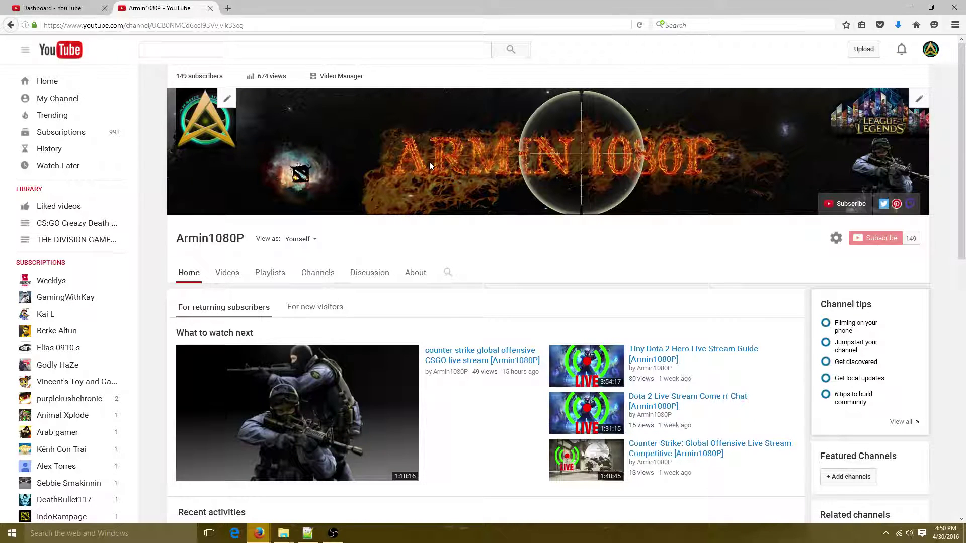
Open Video Manager's list of all 91 videos in a new tab, scroll it, then close it
left_click(341, 78)
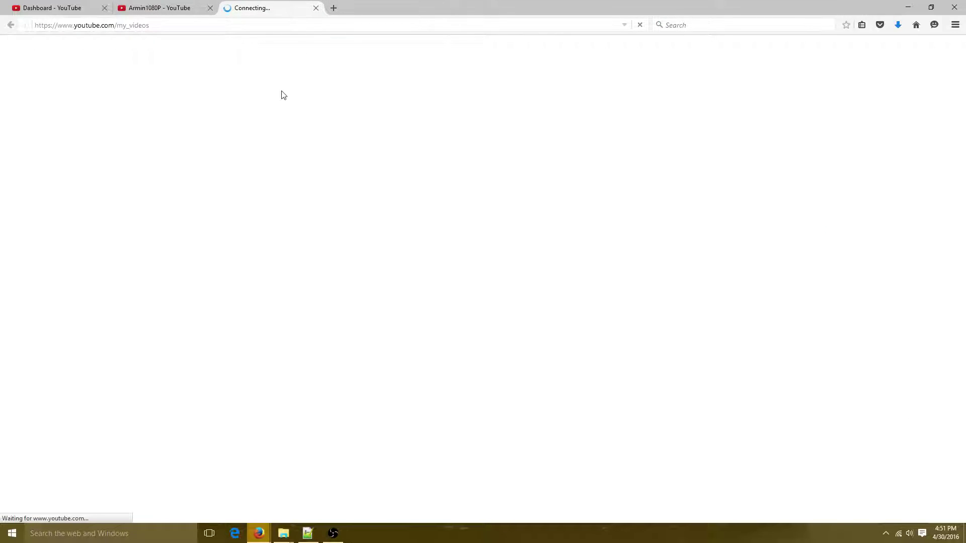
scroll(254, 185, "down", 3)
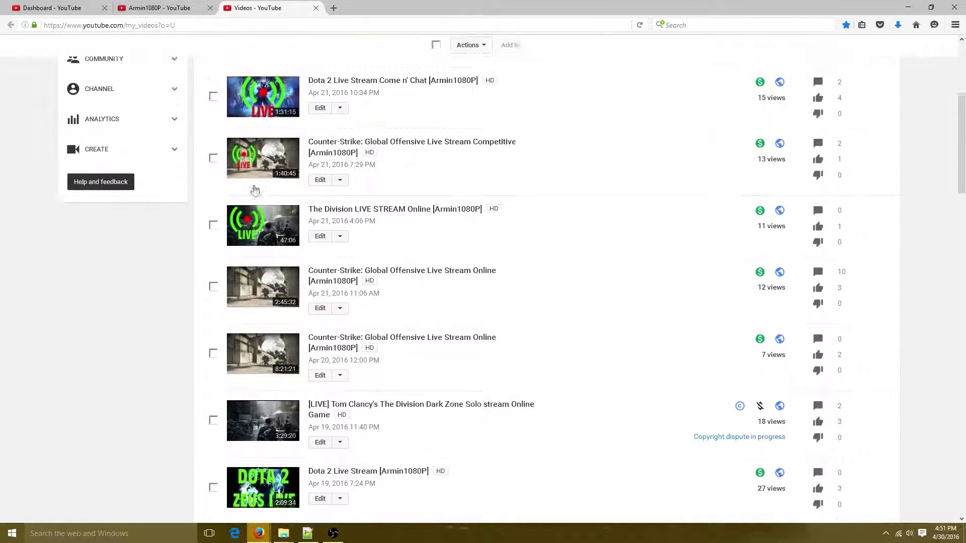
scroll(254, 186, "down", 15)
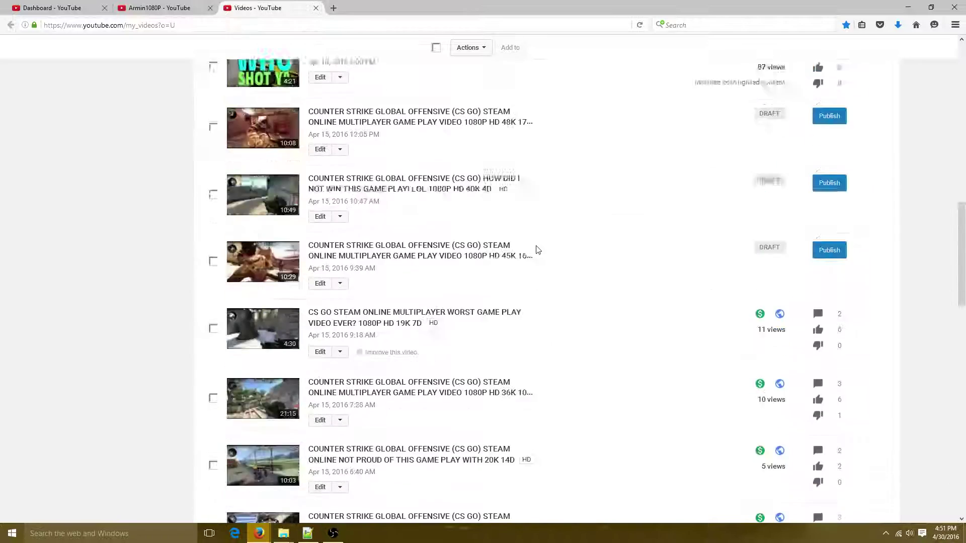
left_click(315, 8)
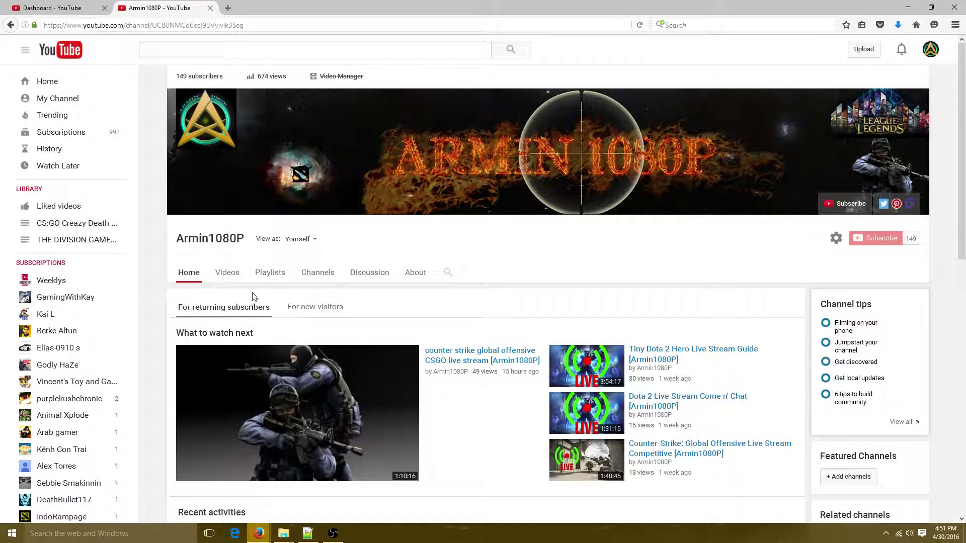
left_click(271, 278)
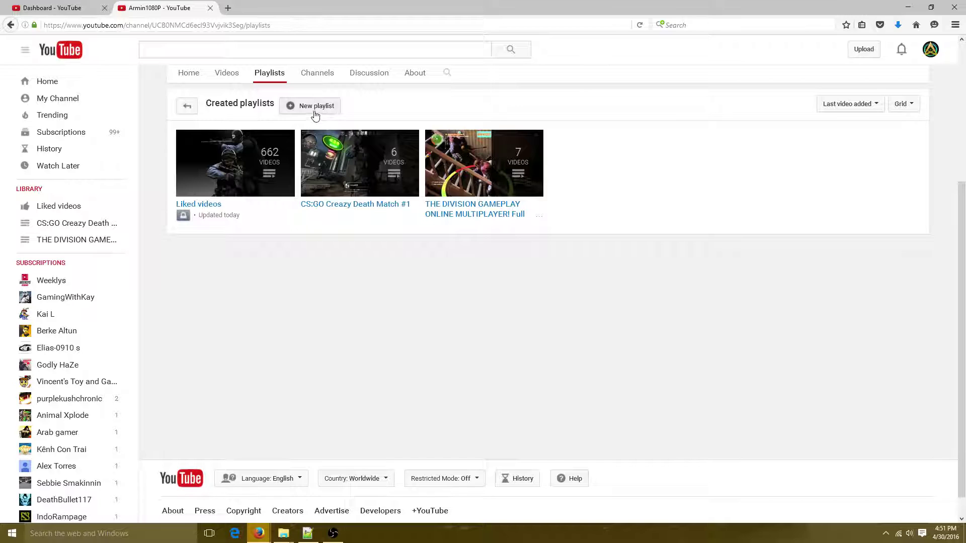
left_click(312, 115)
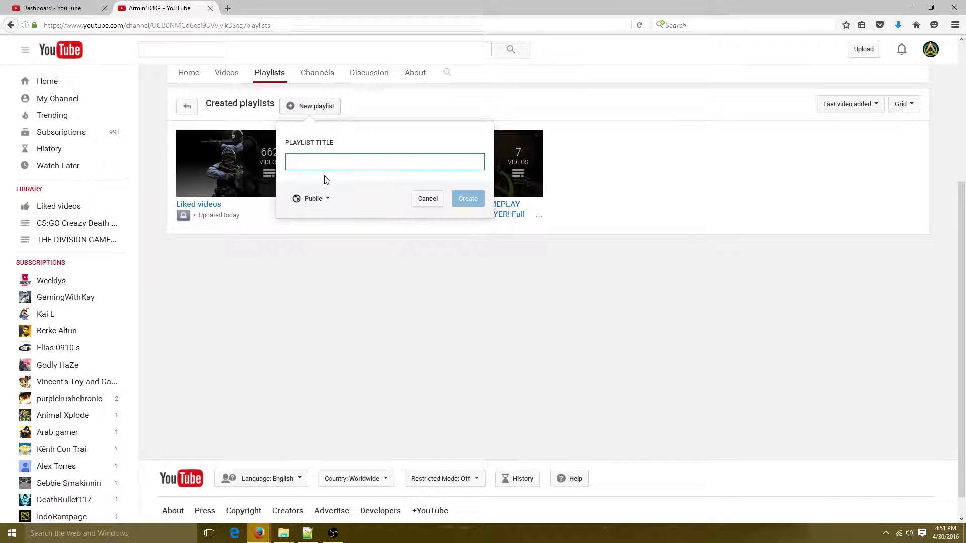
left_click(309, 199)
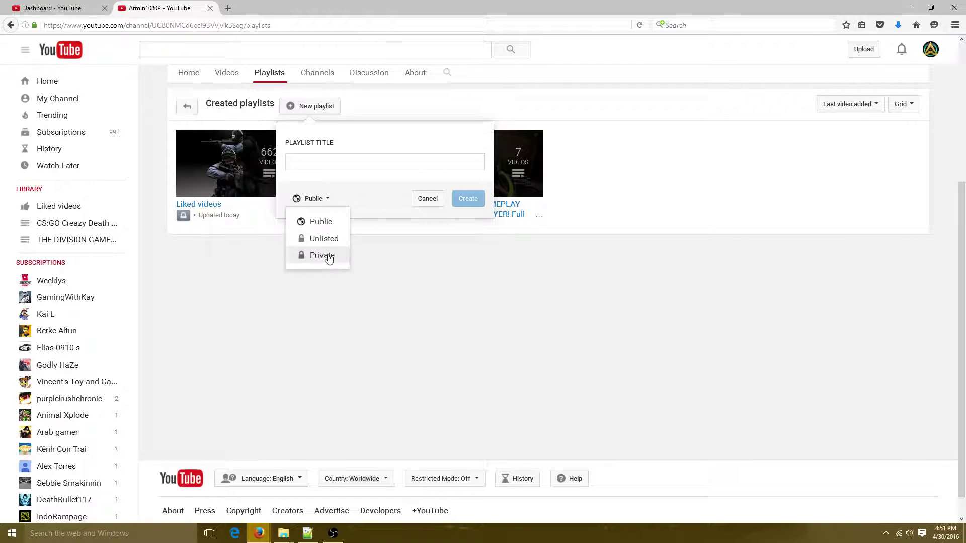
left_click(347, 199)
left_click(296, 158)
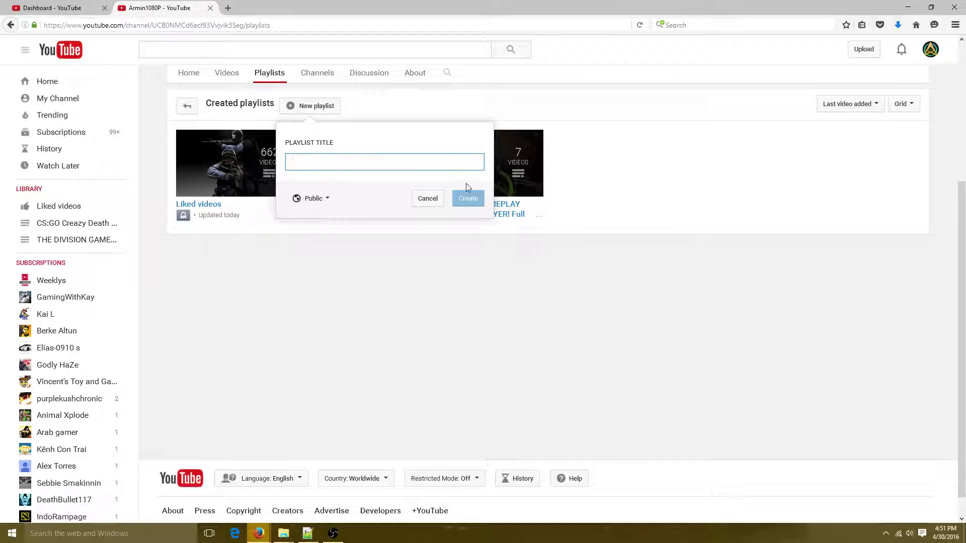
type("dsd")
key("BackSpace")
key("BackSpace")
key("BackSpace")
type("test")
left_click(357, 177)
left_click(463, 201)
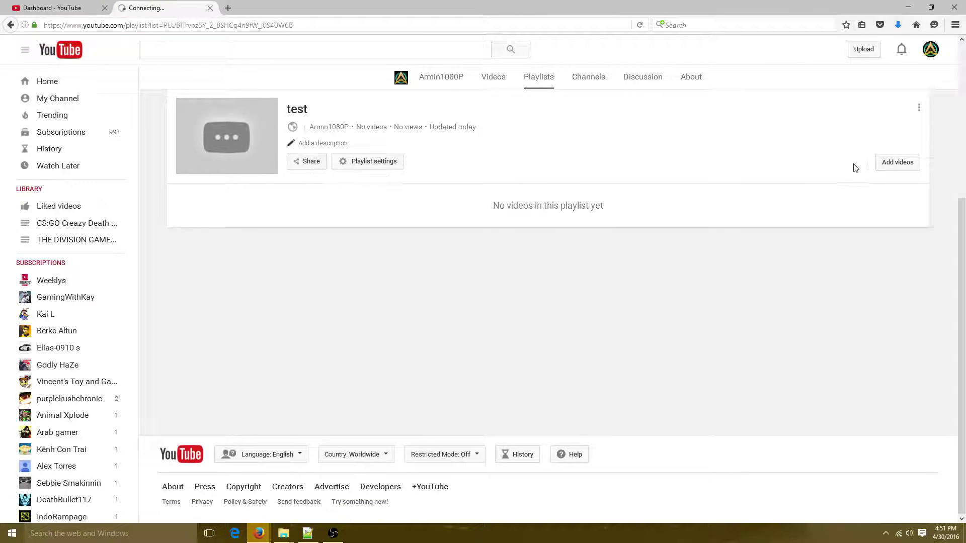
left_click(883, 170)
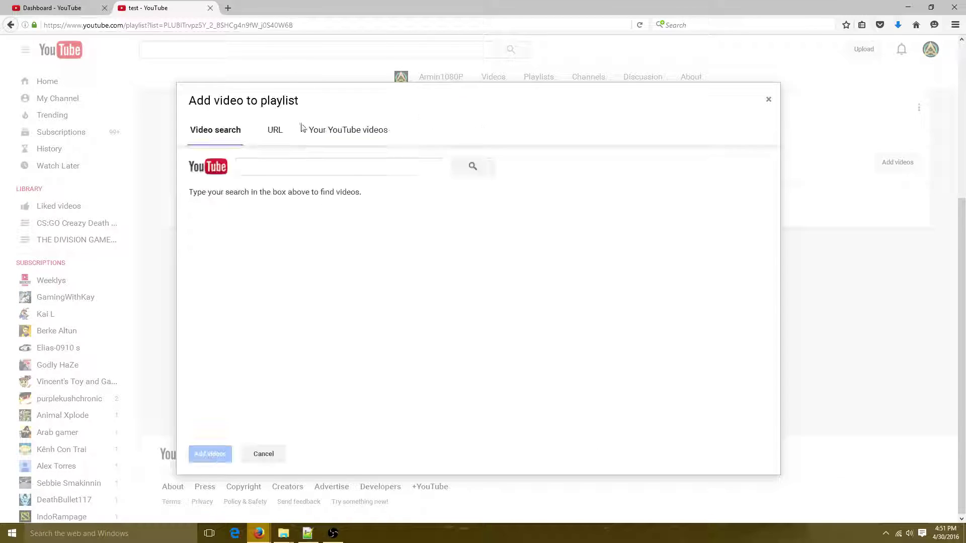
left_click(246, 174)
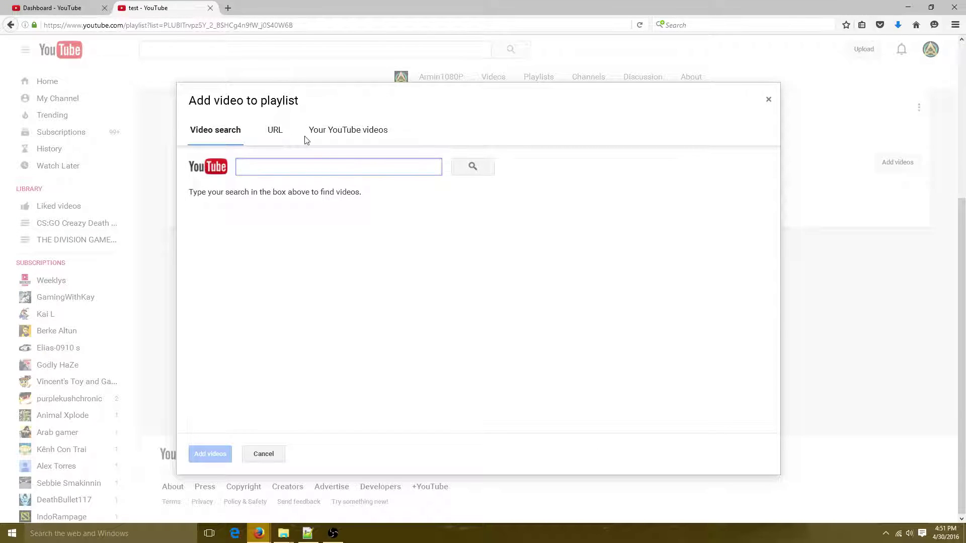
left_click(274, 132)
left_click(340, 133)
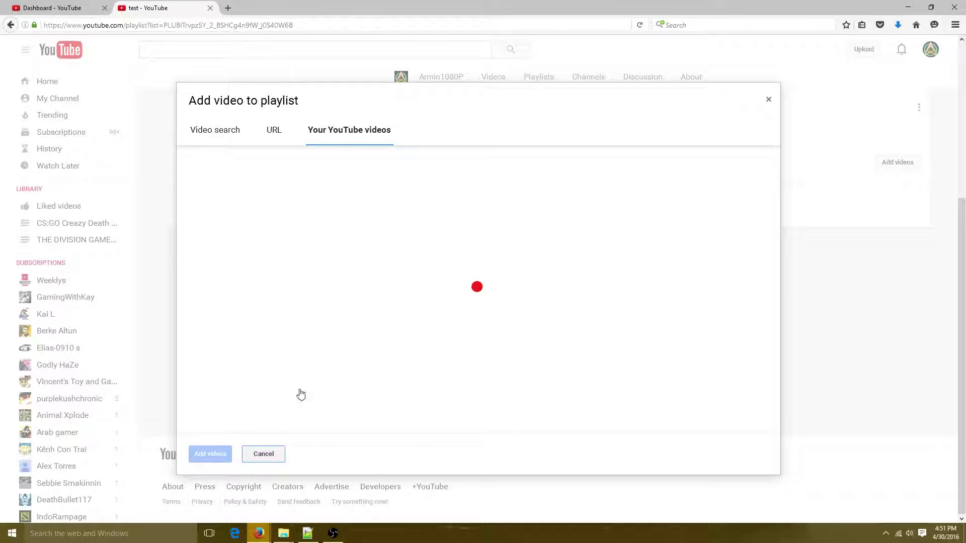
scroll(280, 252, "down", 10)
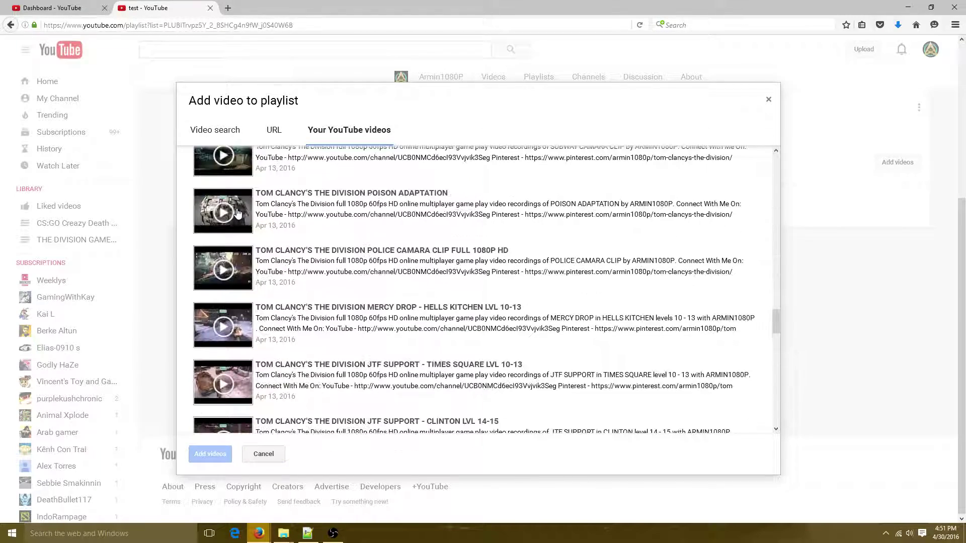
left_click(238, 214)
left_click(275, 348)
scroll(276, 312, "down", 3)
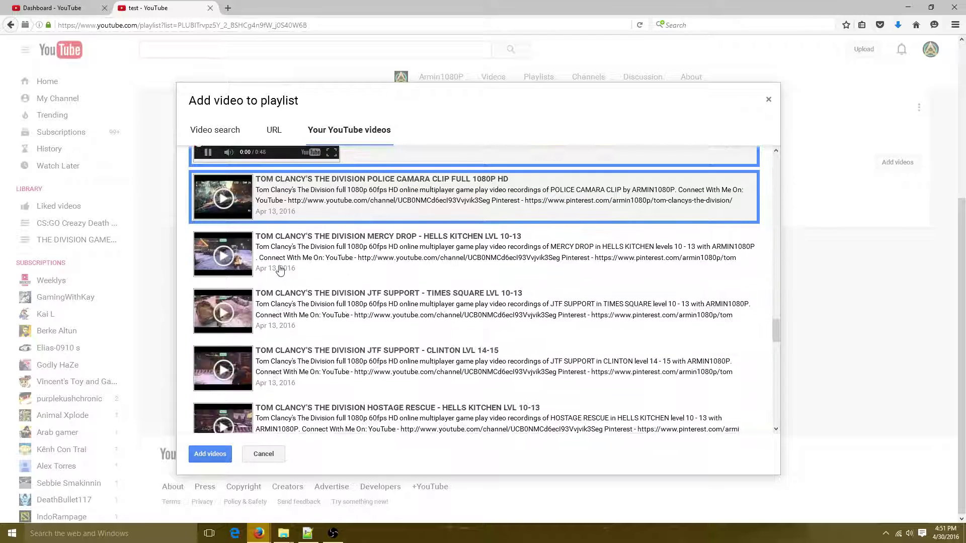
left_click(280, 271)
left_click(281, 325)
left_click(263, 454)
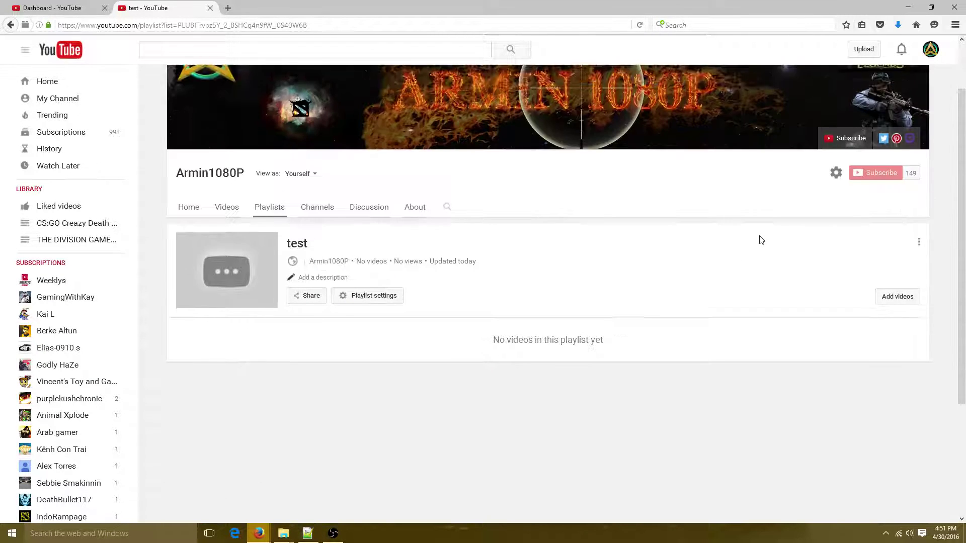
left_click(918, 242)
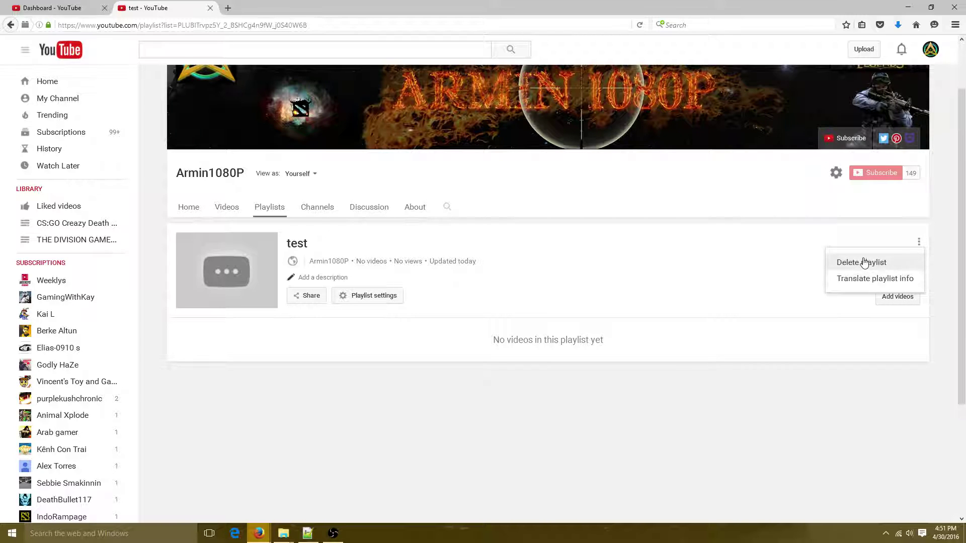
left_click(863, 262)
left_click(579, 315)
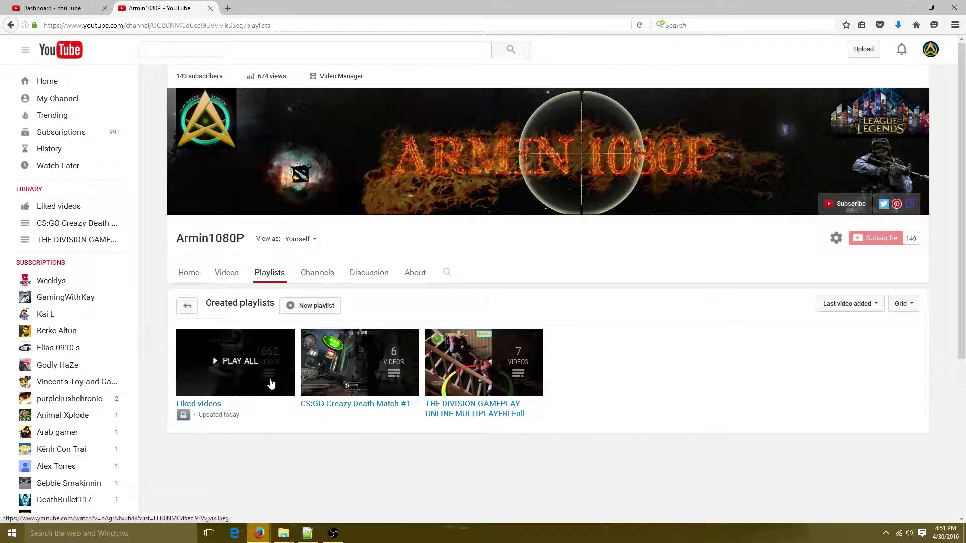
left_click(313, 274)
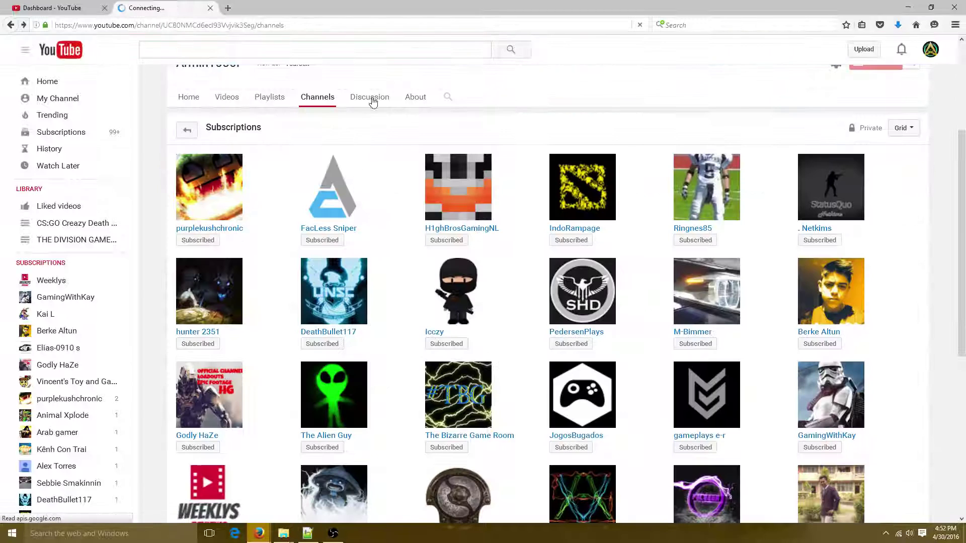
Browse the channel's Discussion page and About page, highlighting the For business inquiries label
left_click(371, 99)
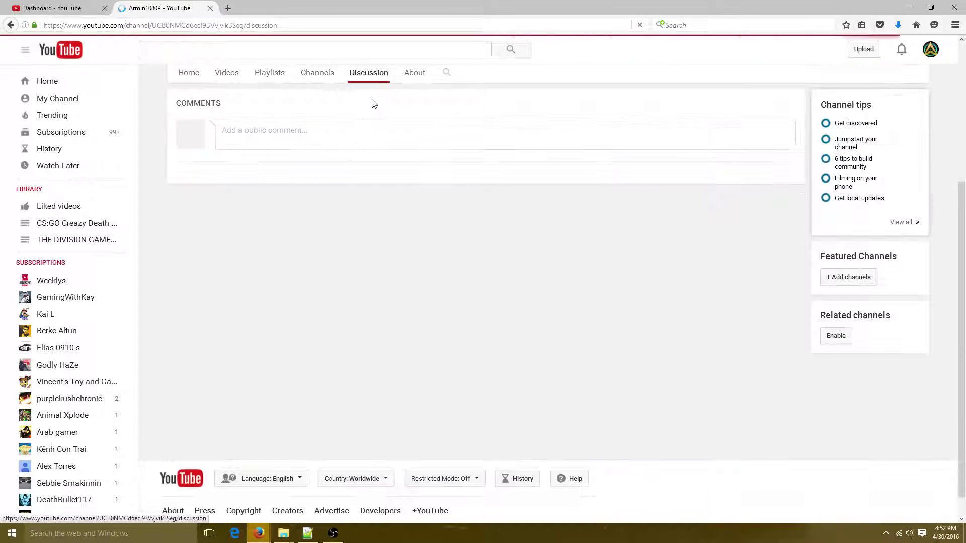
scroll(298, 224, "up", 5)
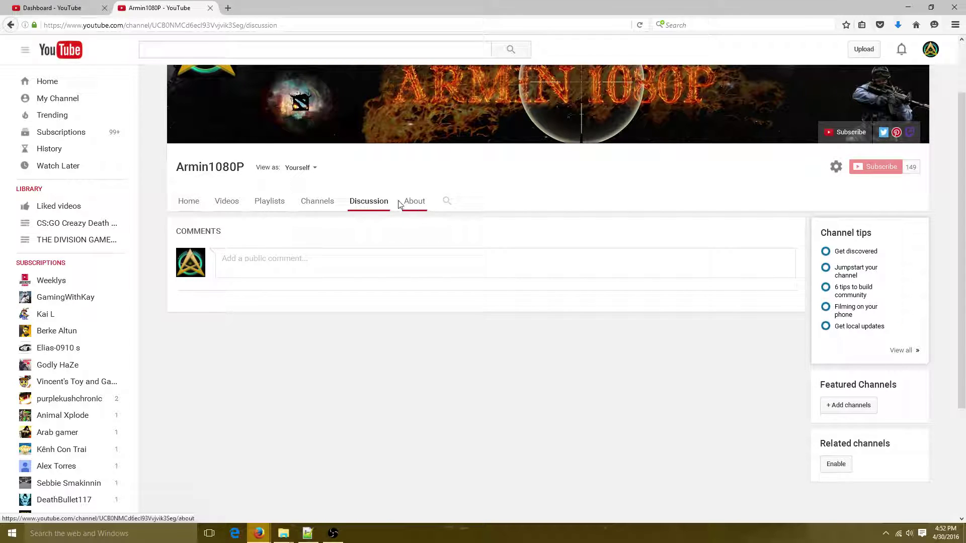
scroll(317, 151, "up", 3)
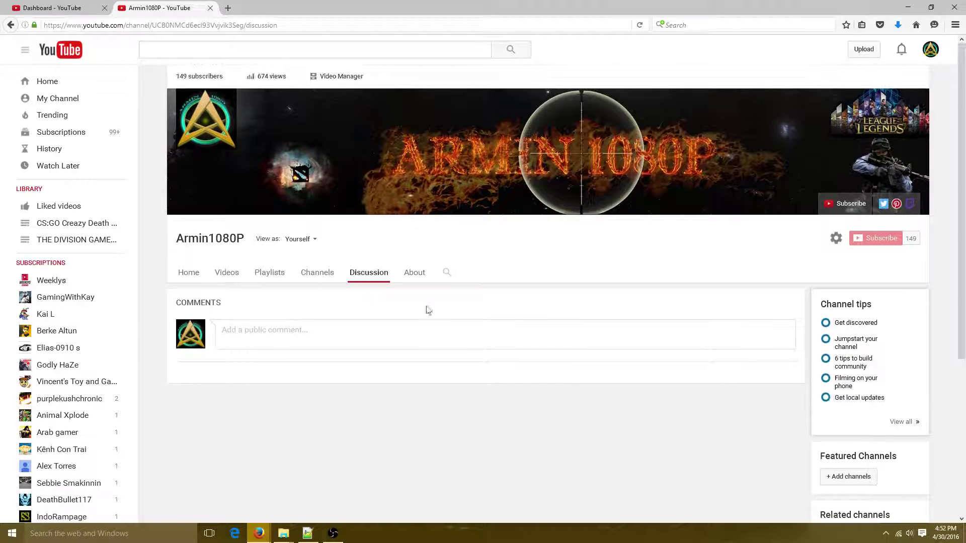
left_click(420, 282)
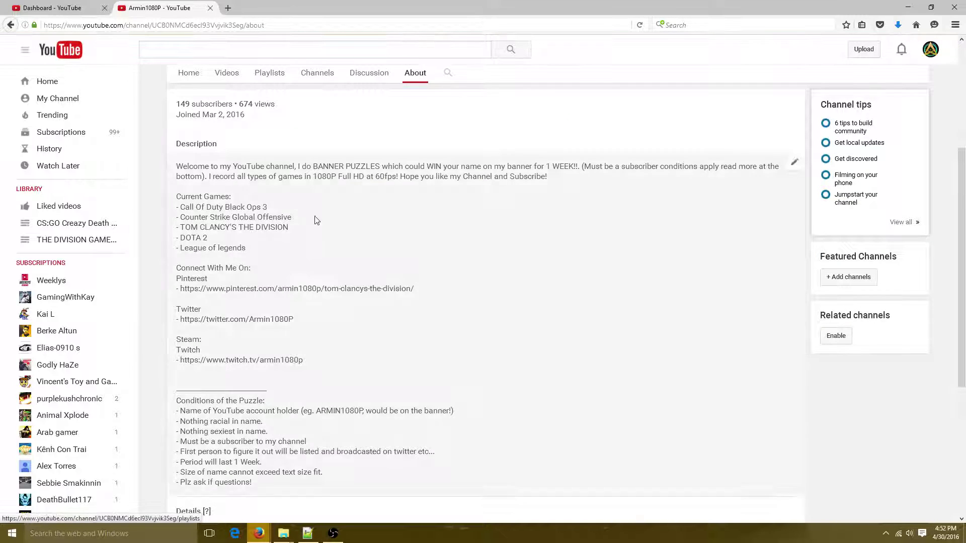
scroll(327, 272, "down", 5)
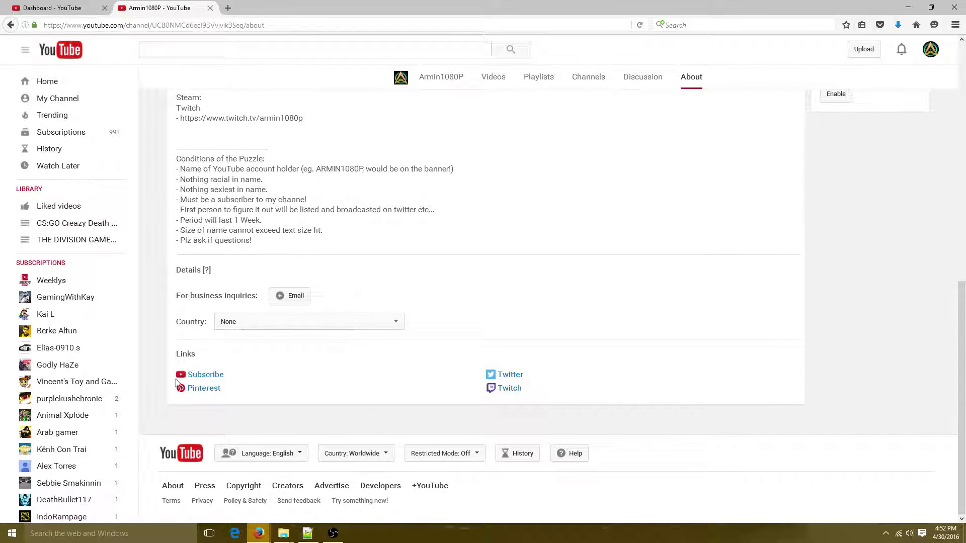
left_click_drag(177, 295, 291, 301)
scroll(695, 318, "up", 6)
scroll(695, 317, "up", 3)
Return to the channel Home page, scroll it, and start editing the channel icon
left_click(189, 272)
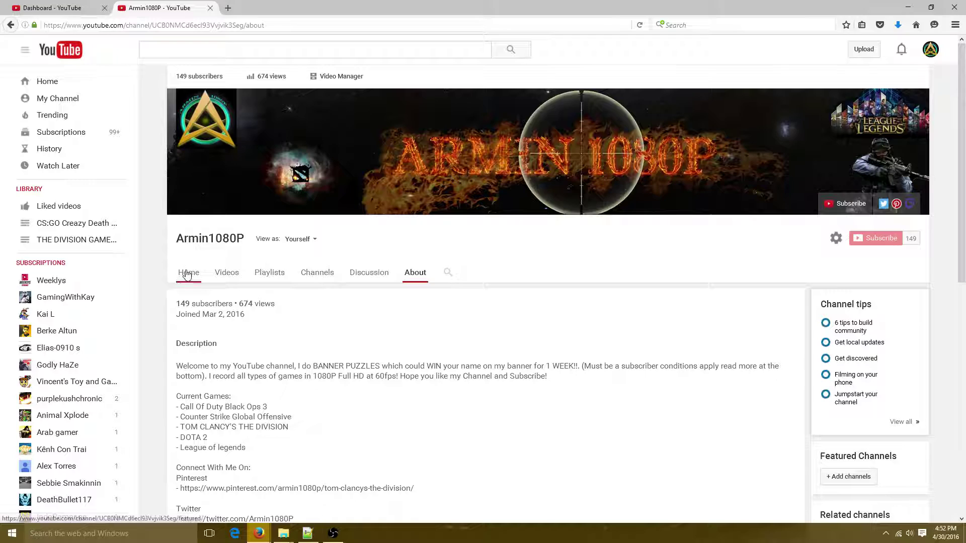
scroll(269, 275, "down", 4)
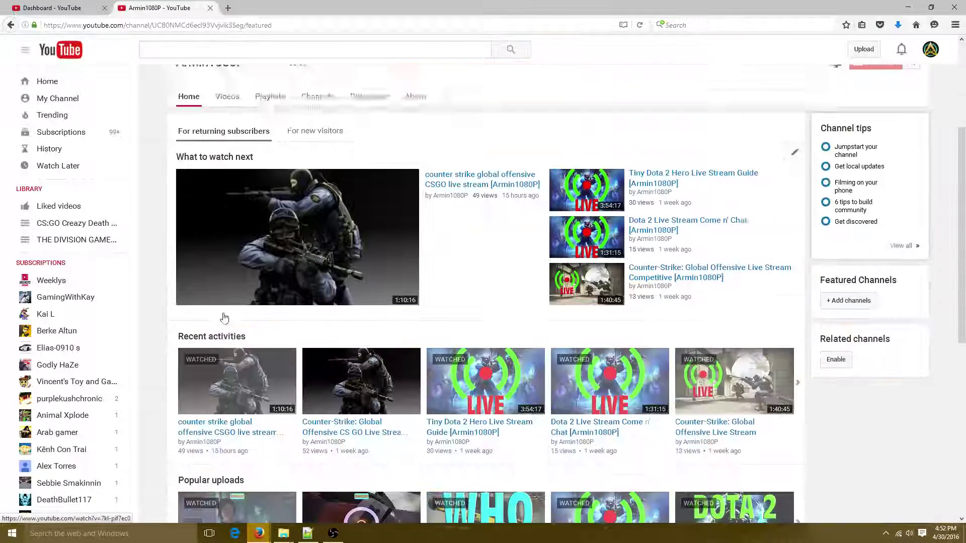
scroll(498, 267, "up", 3)
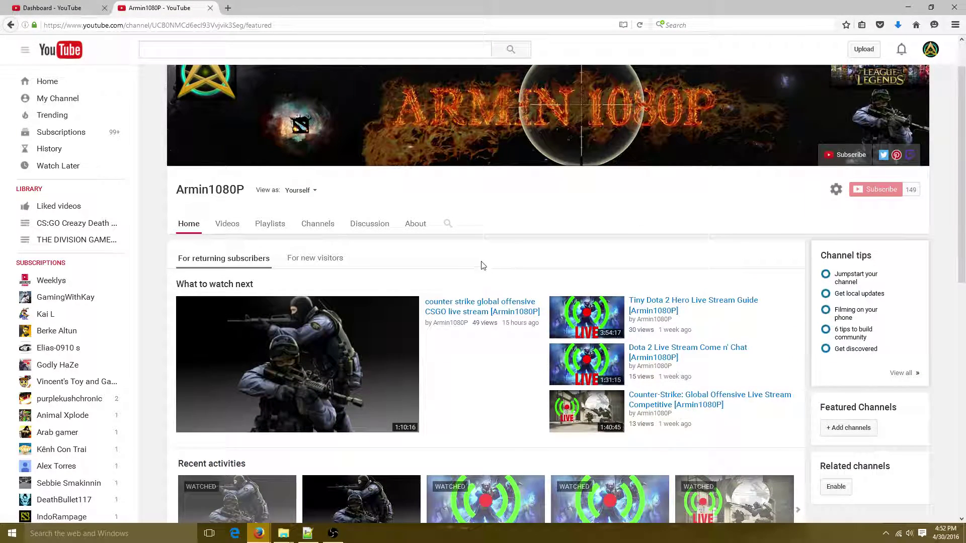
scroll(479, 265, "up", 2)
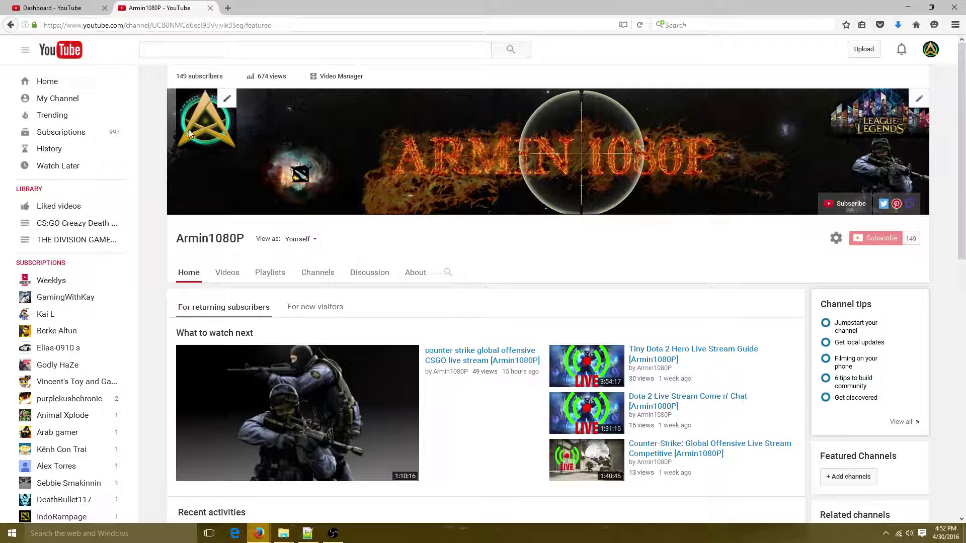
left_click(228, 102)
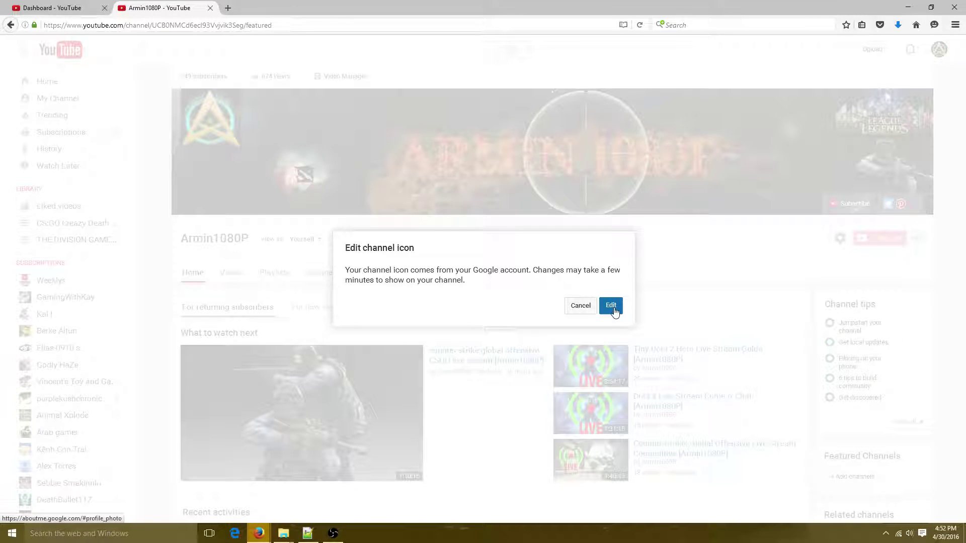
Follow the icon edit to the Google About me page, close it, and open the banner's edit menu
left_click(612, 307)
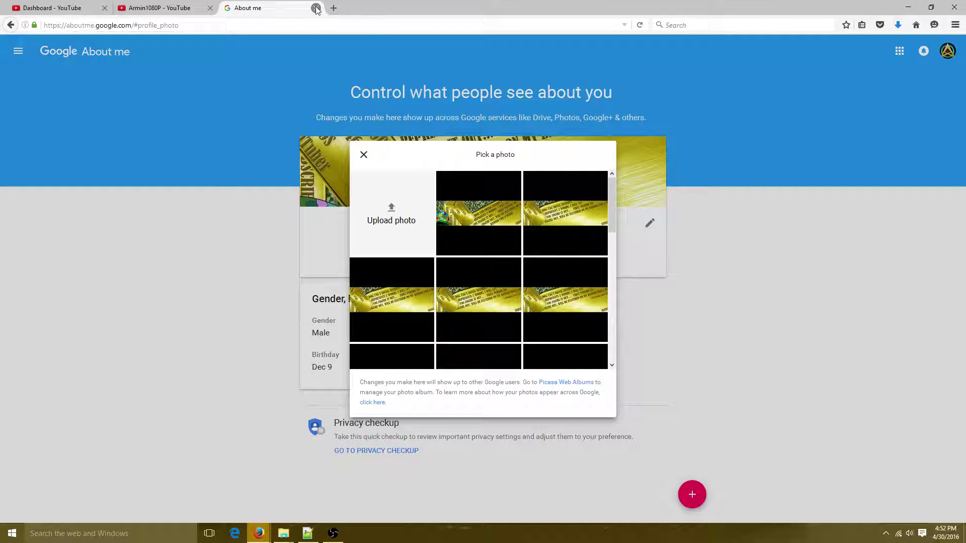
left_click(316, 8)
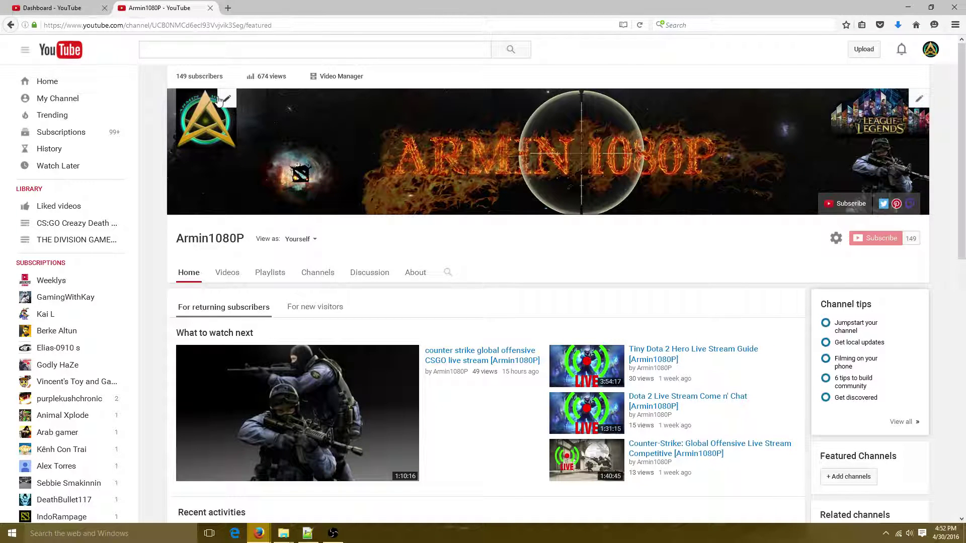
left_click(924, 105)
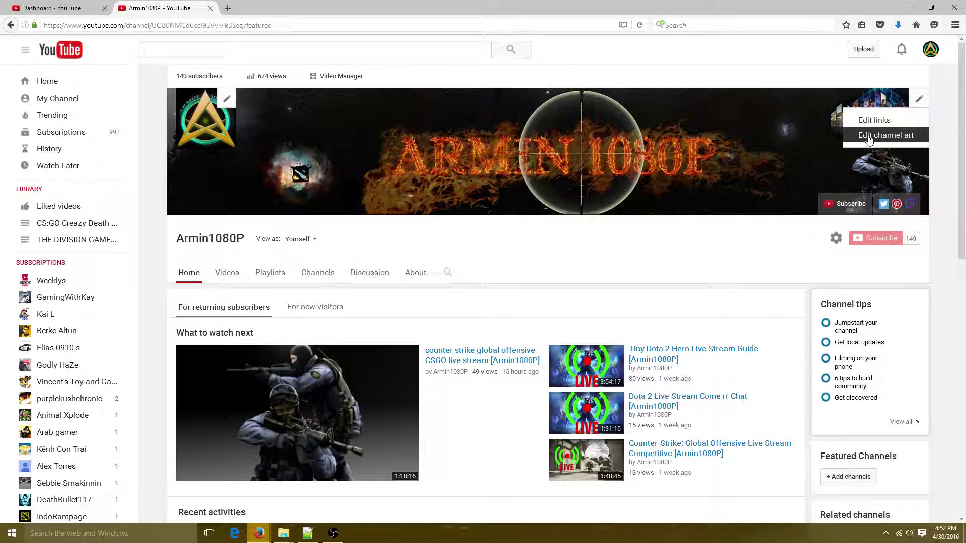
Choose Edit channel art from the banner menu to load the Channel art dialog
left_click(868, 138)
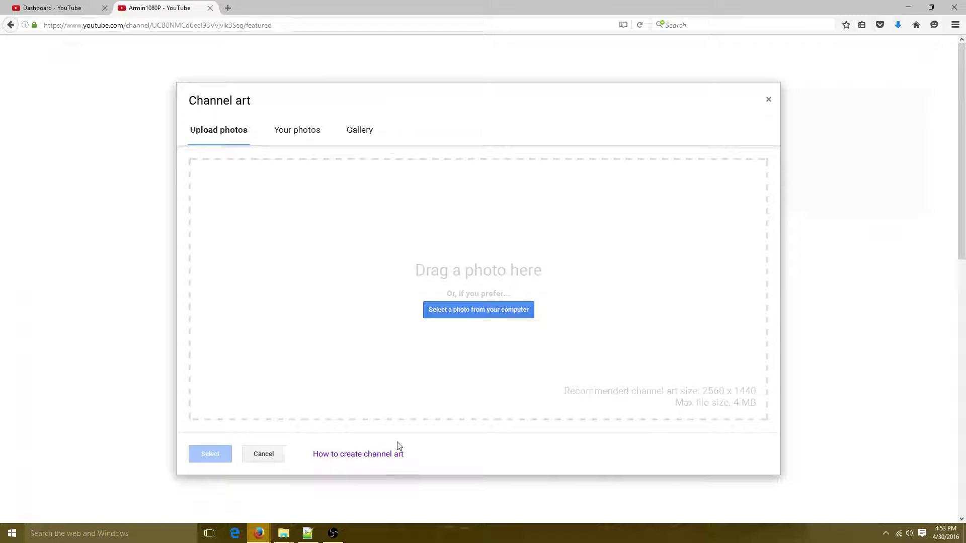
Try selecting YouTube_Banner from the computer as the new channel art
left_click(446, 313)
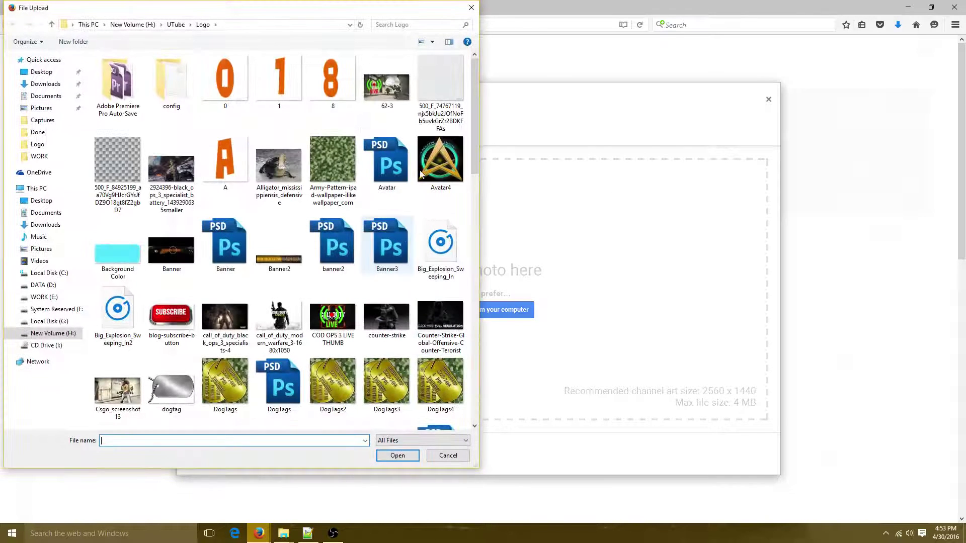
scroll(397, 301, "down", 5)
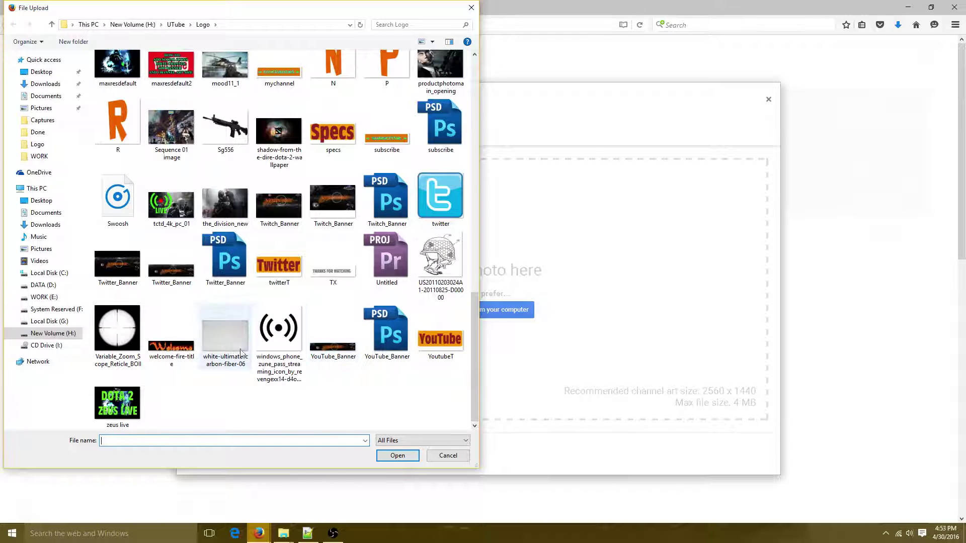
double_click(316, 343)
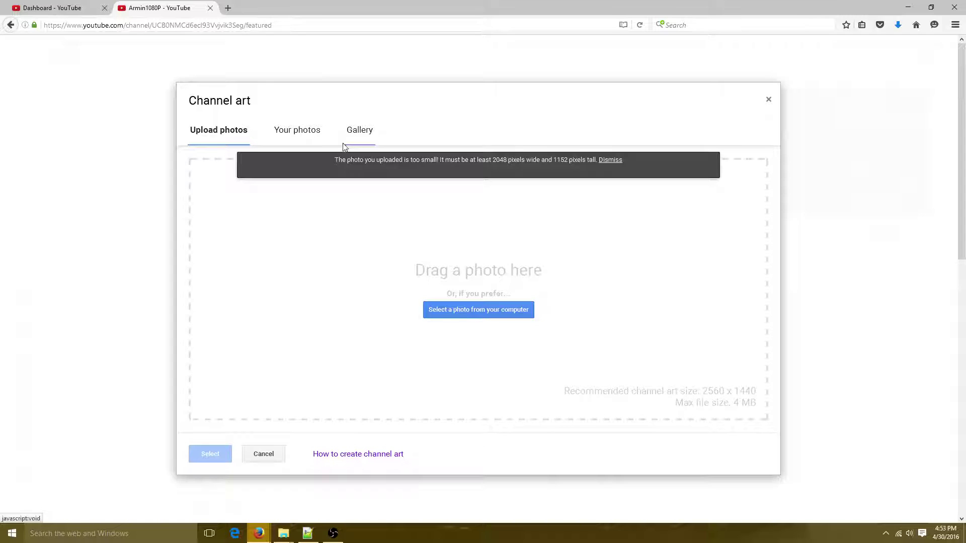
Reopen the file picker, close it without choosing an image, and cancel the Channel art dialog
left_click(473, 308)
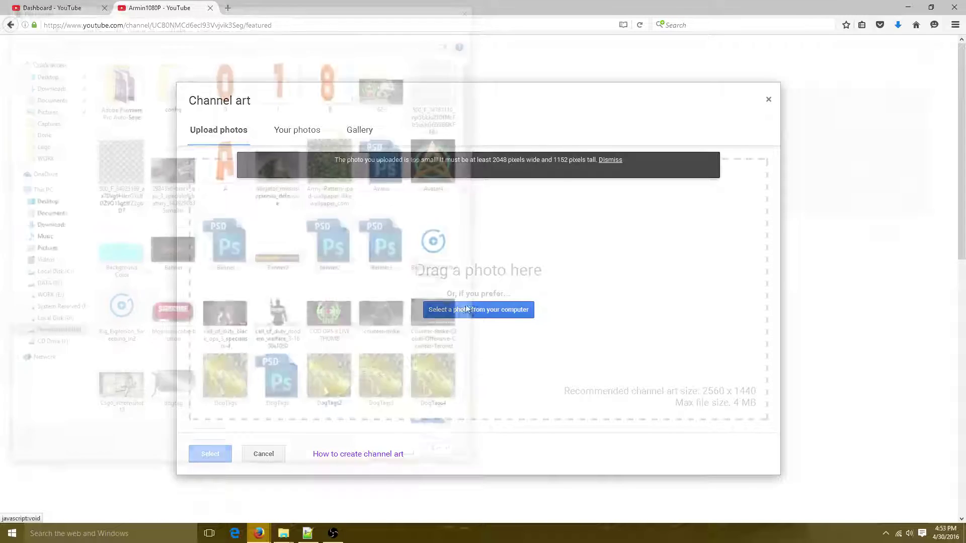
scroll(286, 241, "down", 10)
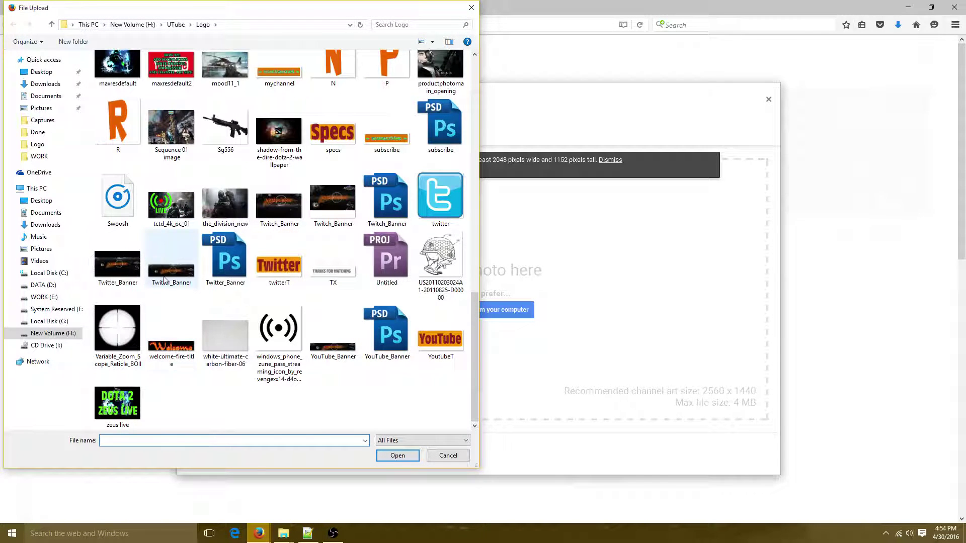
scroll(319, 222, "up", 5)
scroll(319, 222, "down", 5)
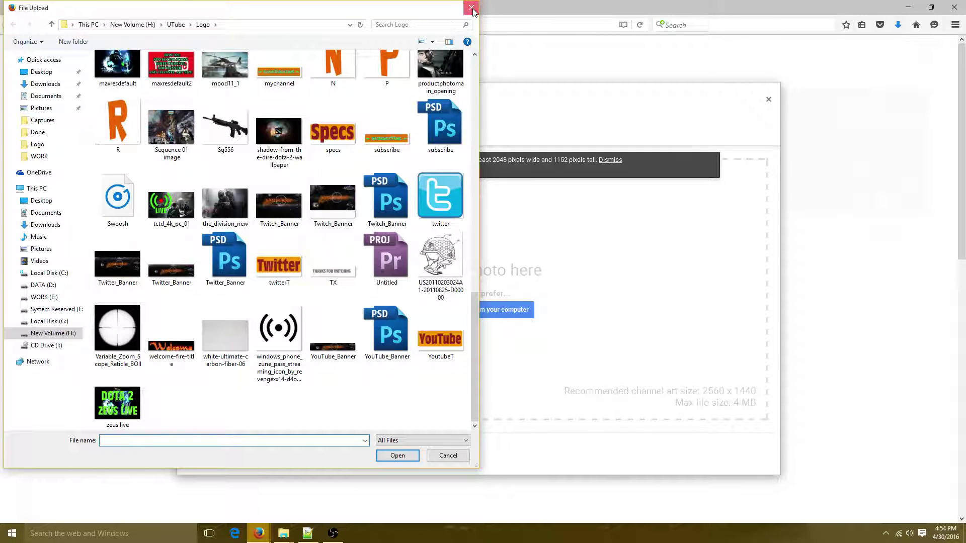
left_click(471, 7)
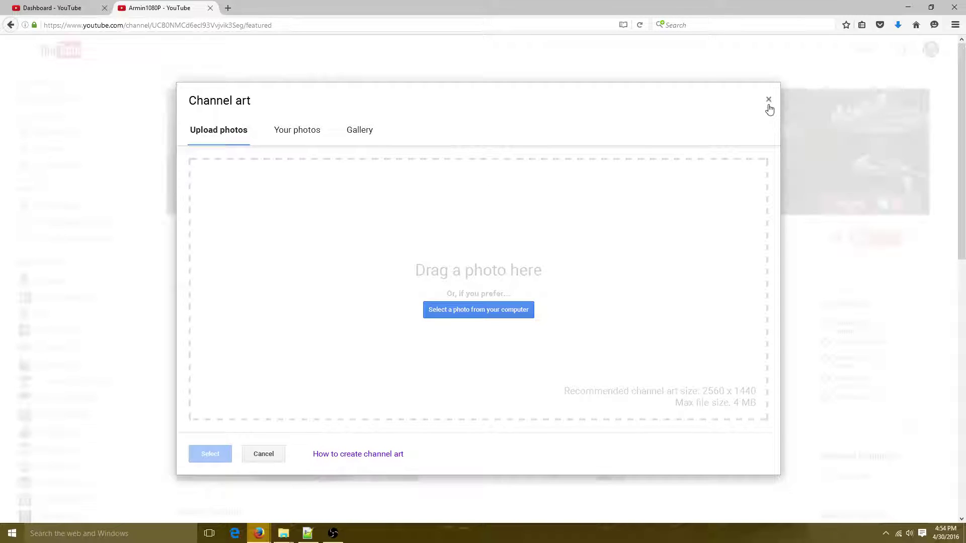
left_click(265, 455)
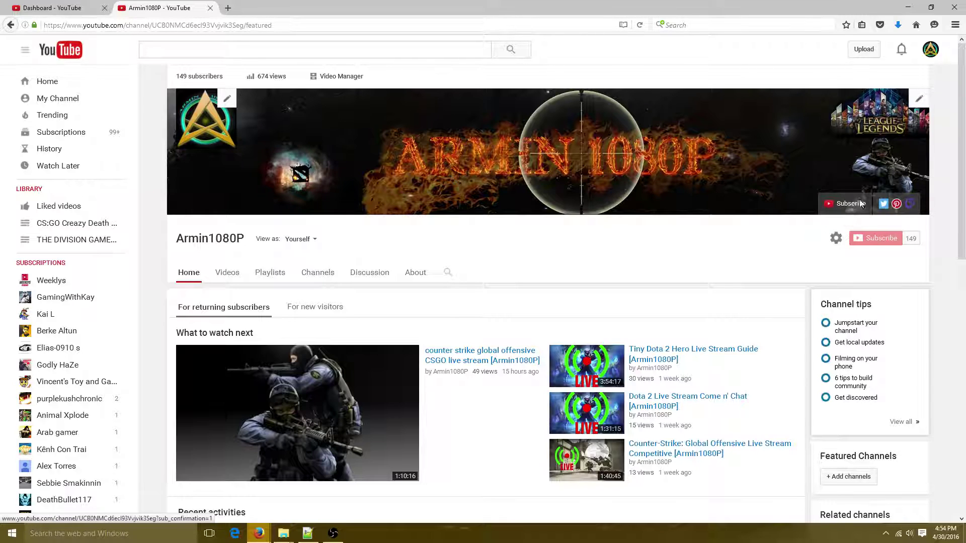
In channel settings, keep discussion comments on Display automatically and save the settings
left_click(837, 239)
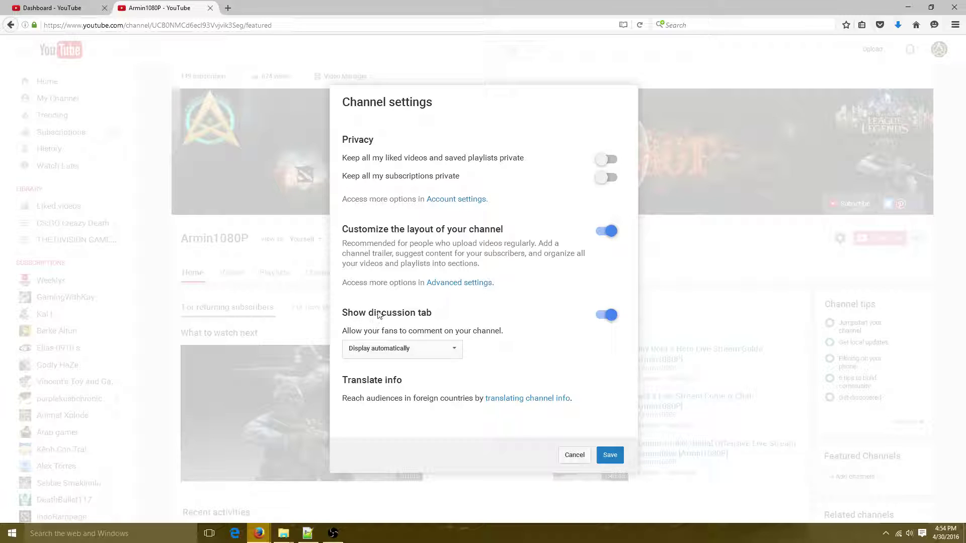
left_click(387, 352)
left_click(380, 362)
left_click(453, 348)
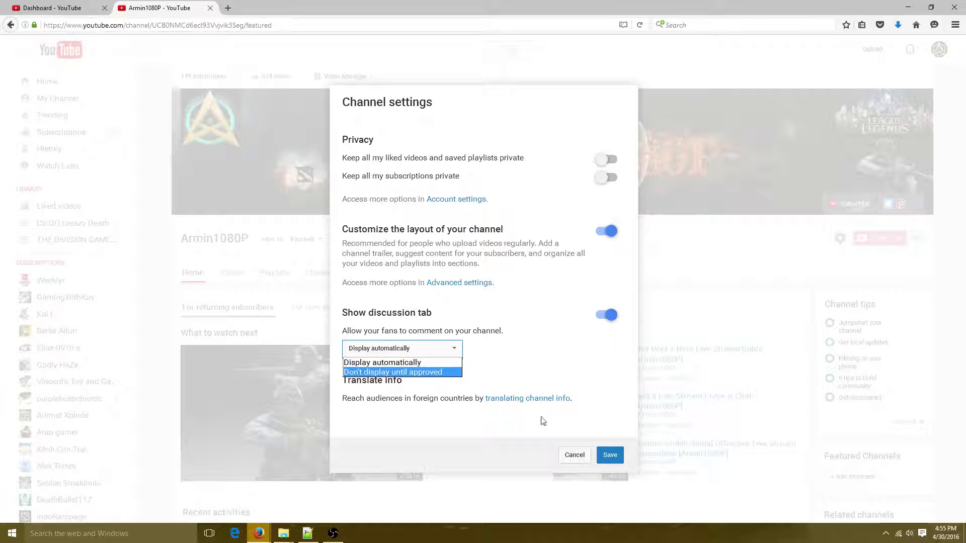
left_click(414, 363)
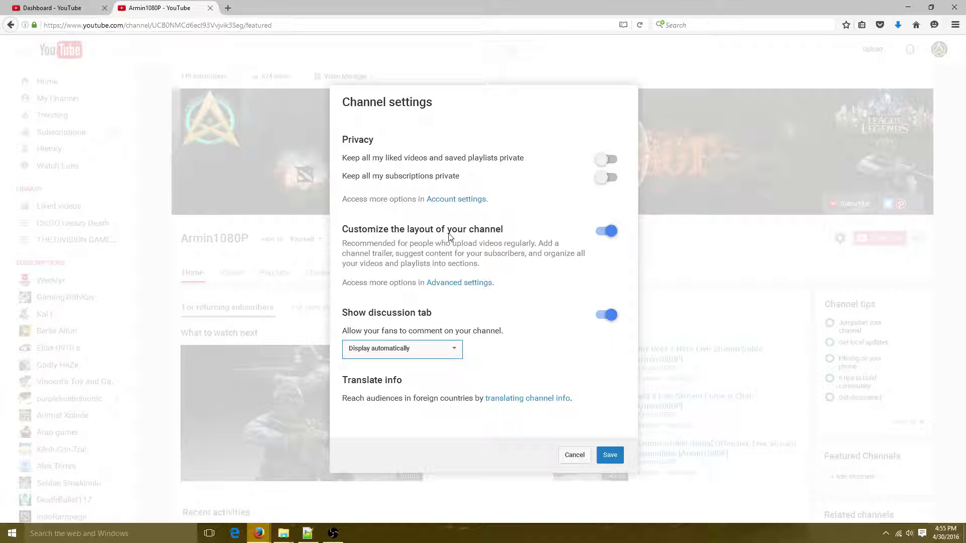
left_click(610, 455)
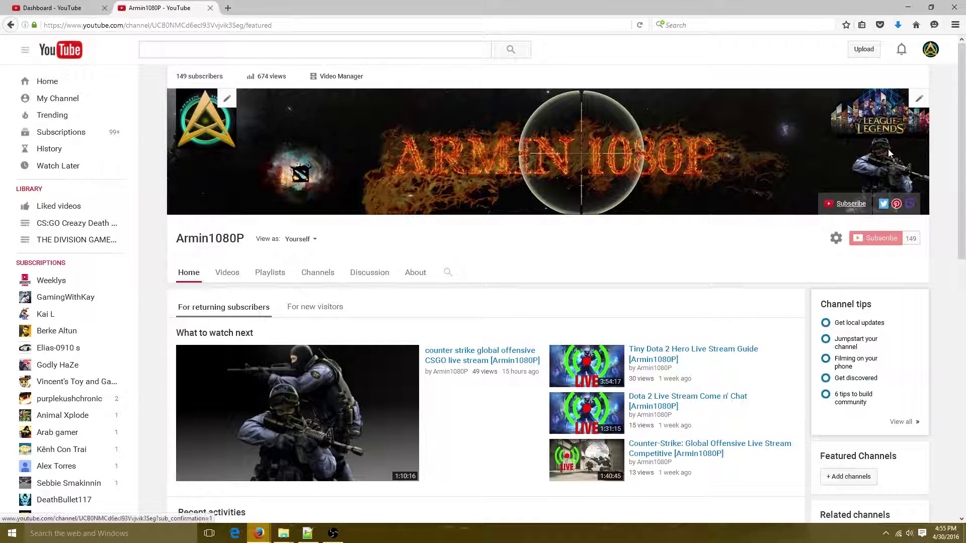
Open the banner's custom links editor and keep the first 5 links overlaid on the banner
left_click(919, 98)
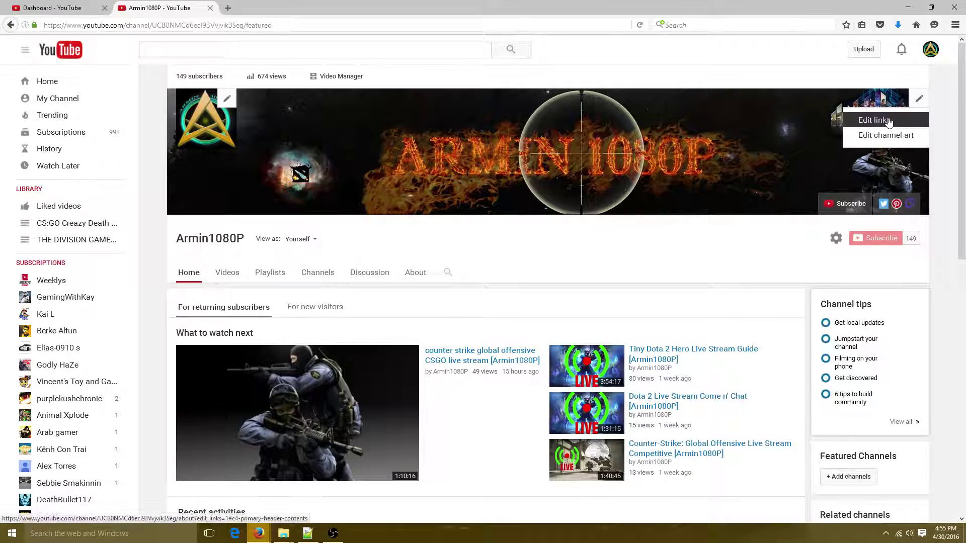
left_click(871, 119)
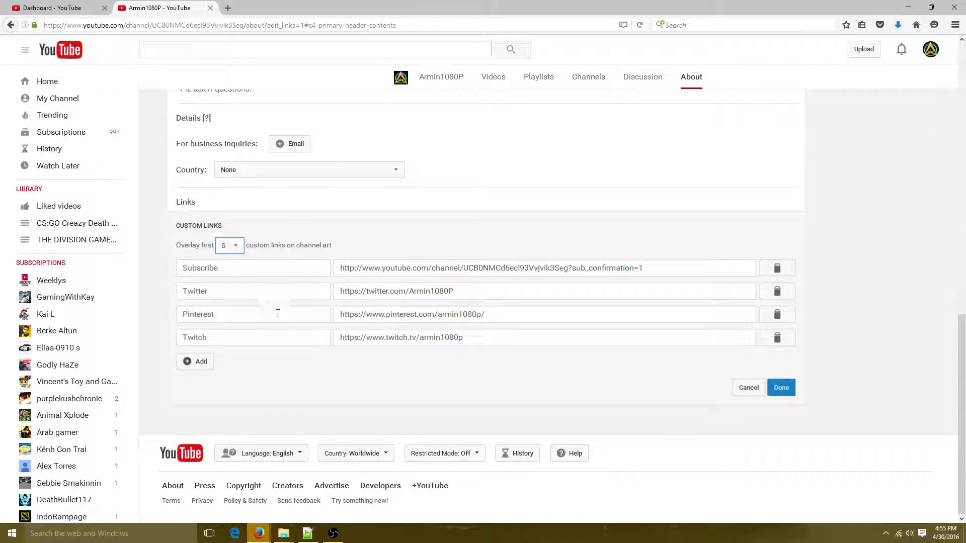
left_click_drag(176, 228, 232, 230)
left_click(235, 249)
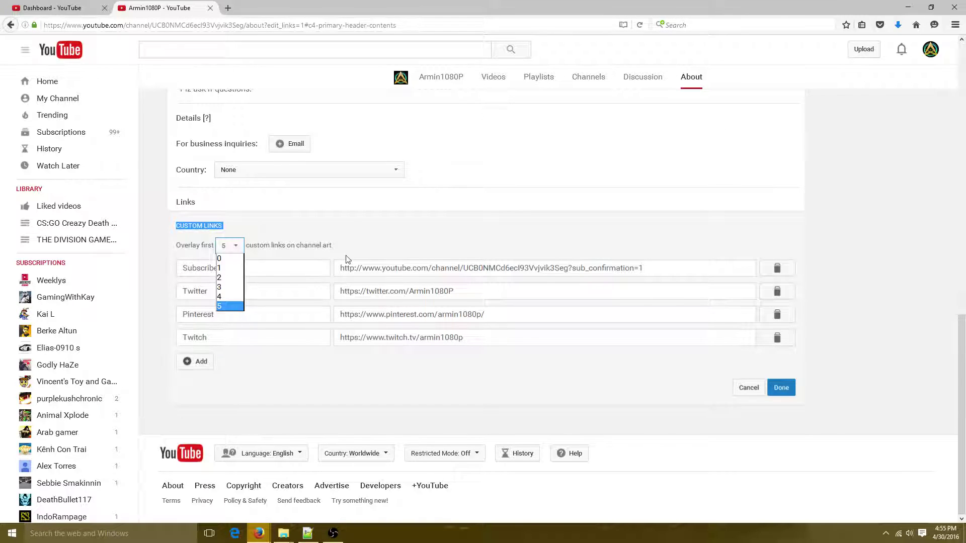
left_click(368, 243)
double_click(220, 274)
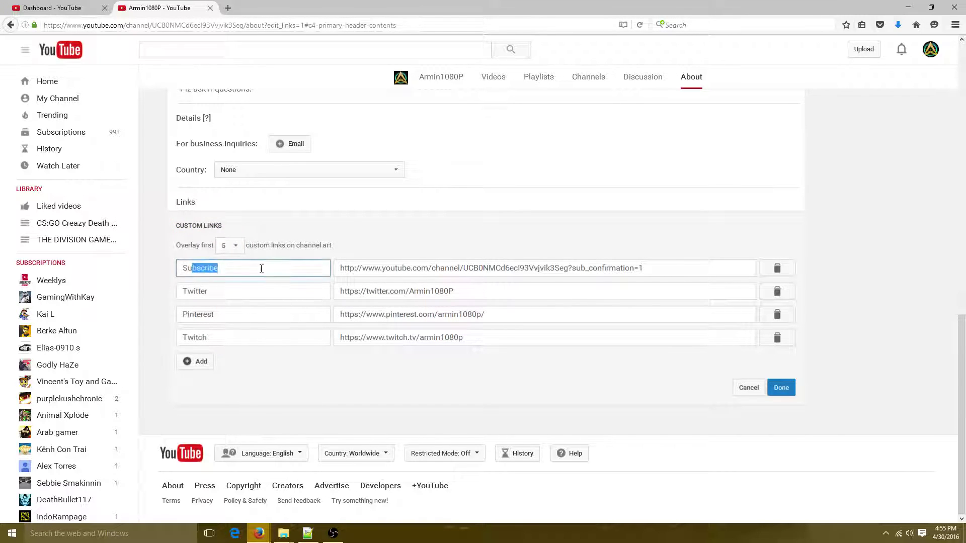
key("Return")
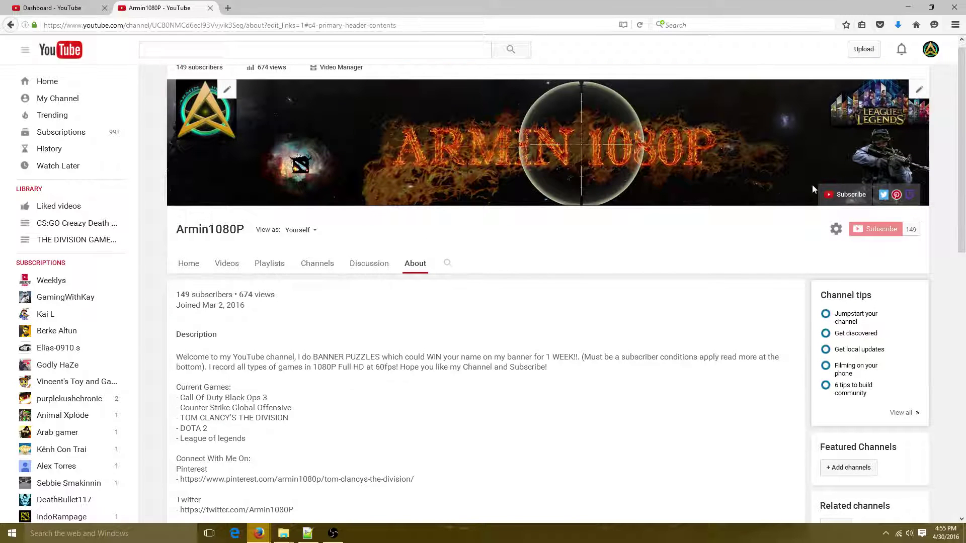
Reopen the custom links editor and review the Subscribe and Twitch link URLs
left_click(862, 196)
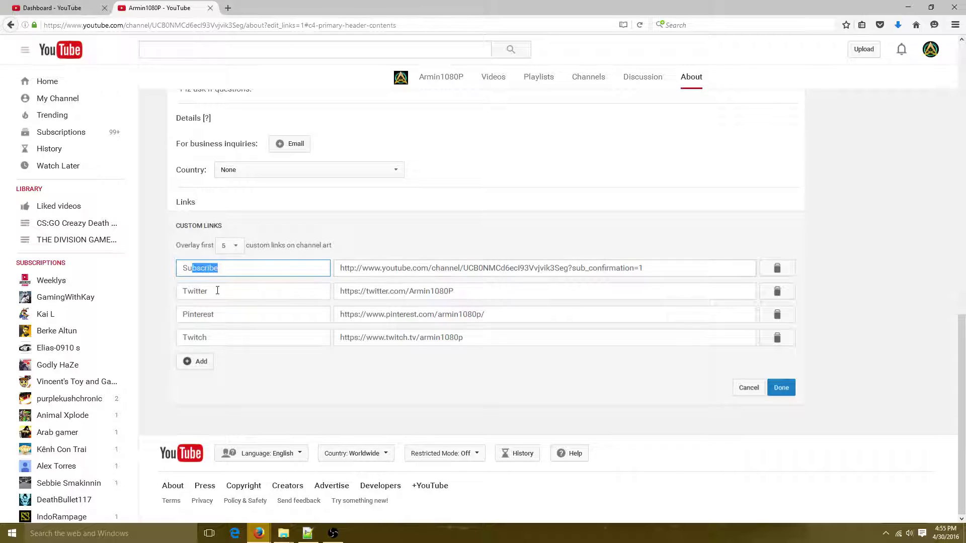
left_click_drag(355, 268, 460, 264)
left_click(473, 242)
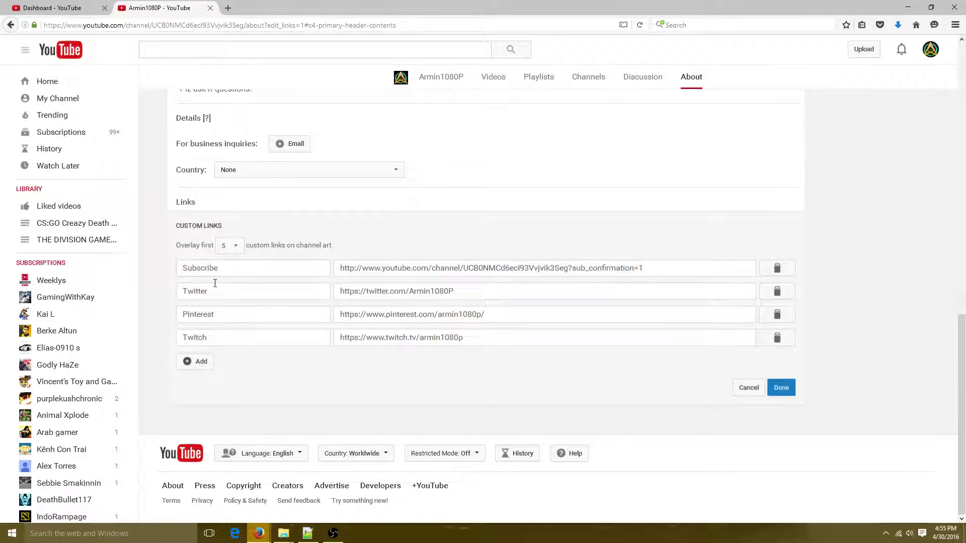
left_click_drag(365, 314, 455, 315)
left_click_drag(363, 337, 520, 344)
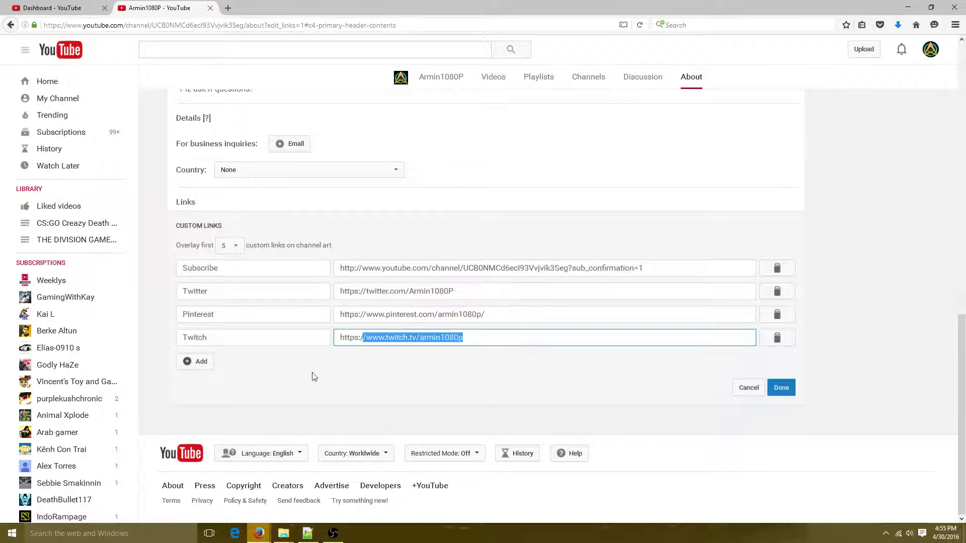
Add an empty link row, delete it, and save the four custom links
left_click(195, 370)
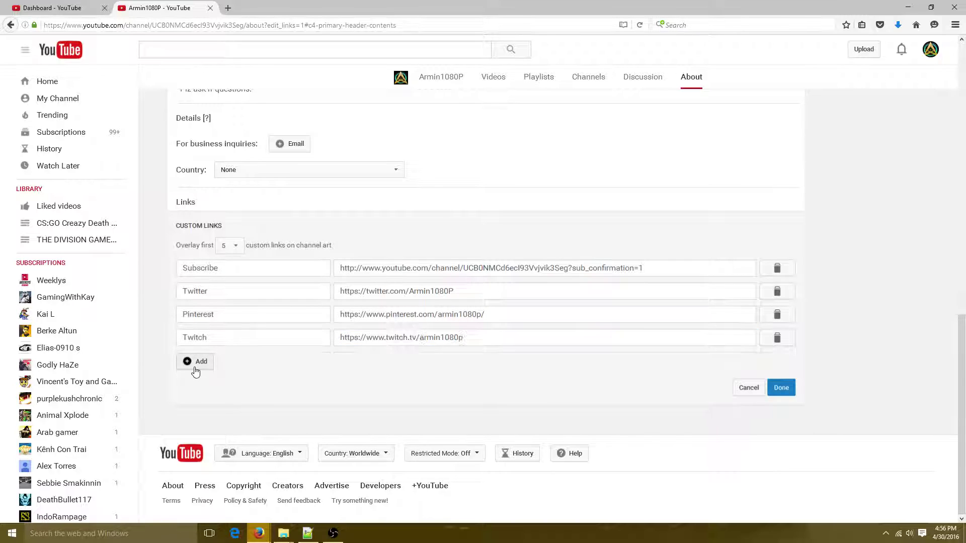
left_click(266, 366)
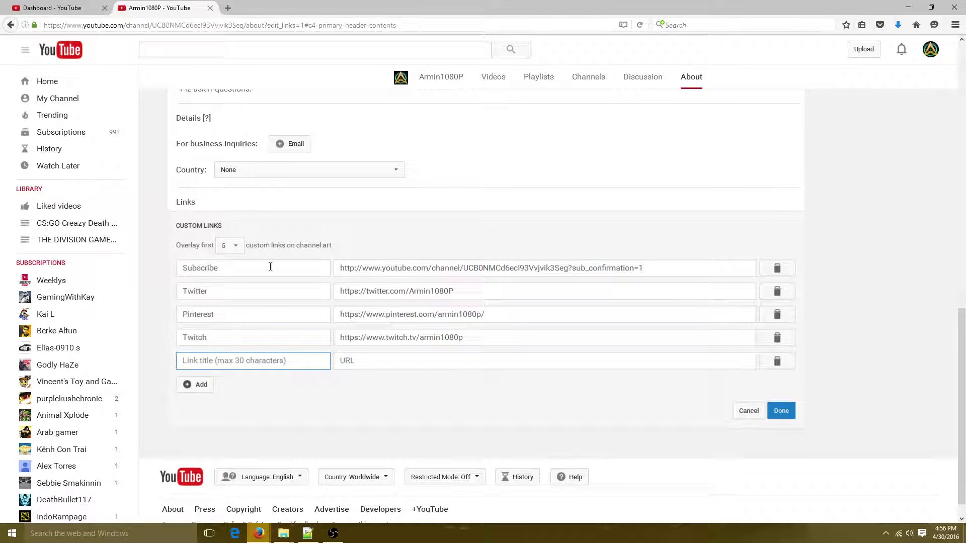
left_click(777, 362)
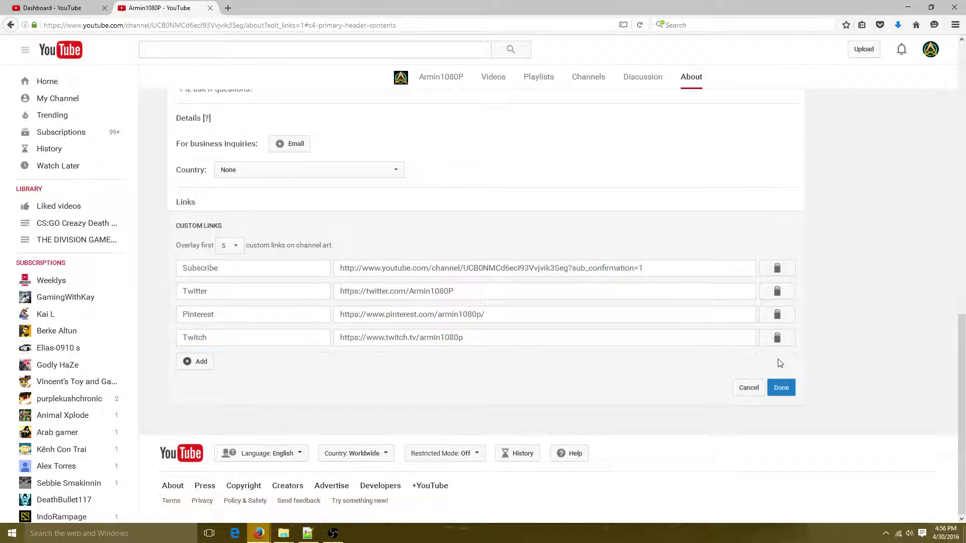
left_click(781, 388)
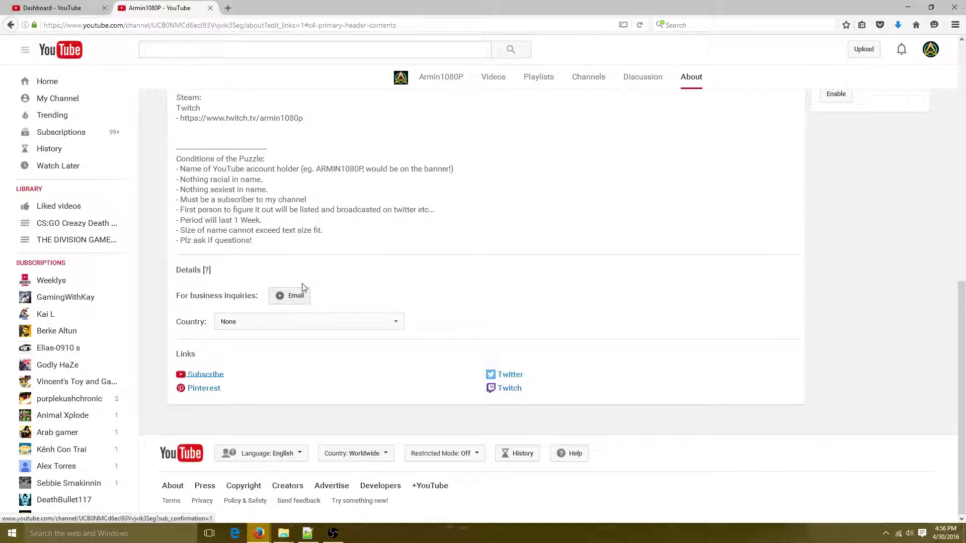
Preview the channel Home tab as a new visitor, then return to the owner's view
scroll(410, 258, "up", 10)
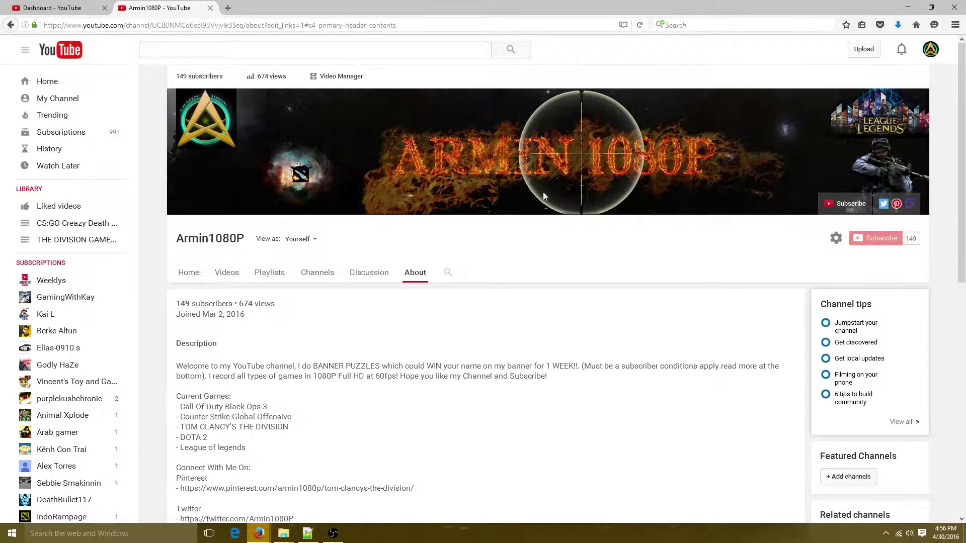
left_click(292, 240)
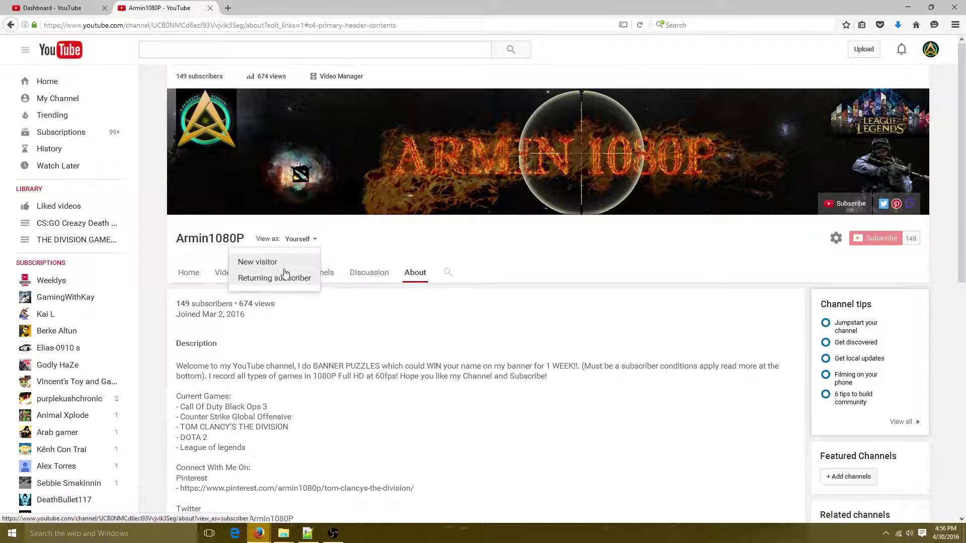
left_click(258, 265)
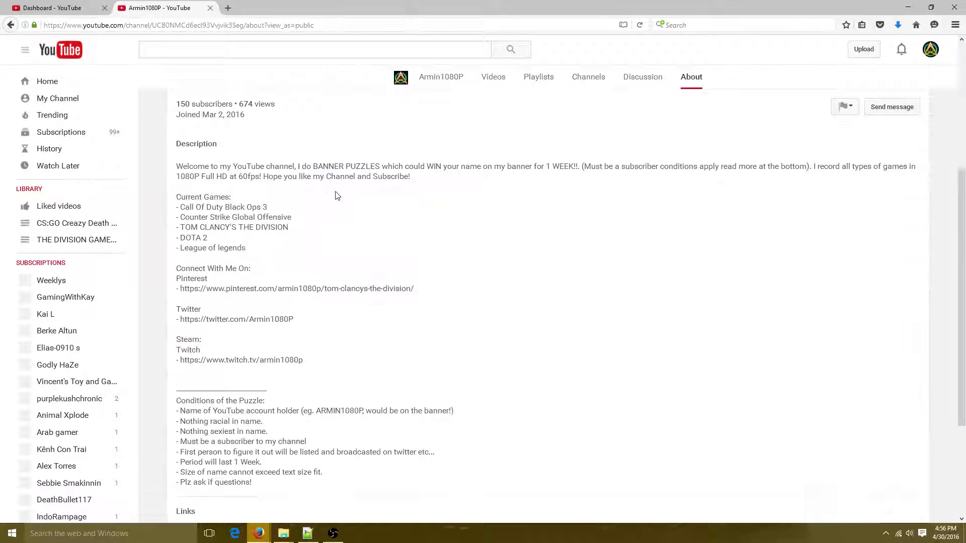
scroll(392, 210, "up", 5)
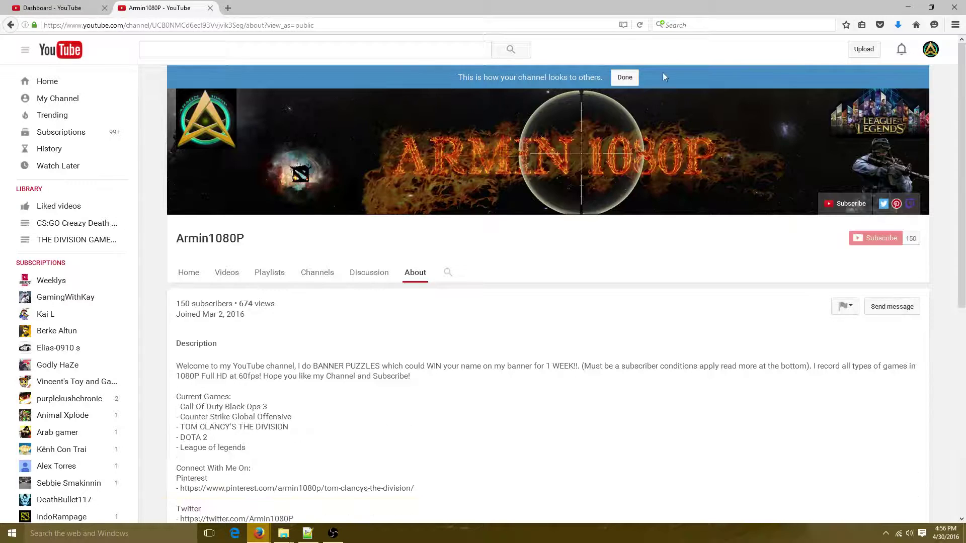
left_click(191, 273)
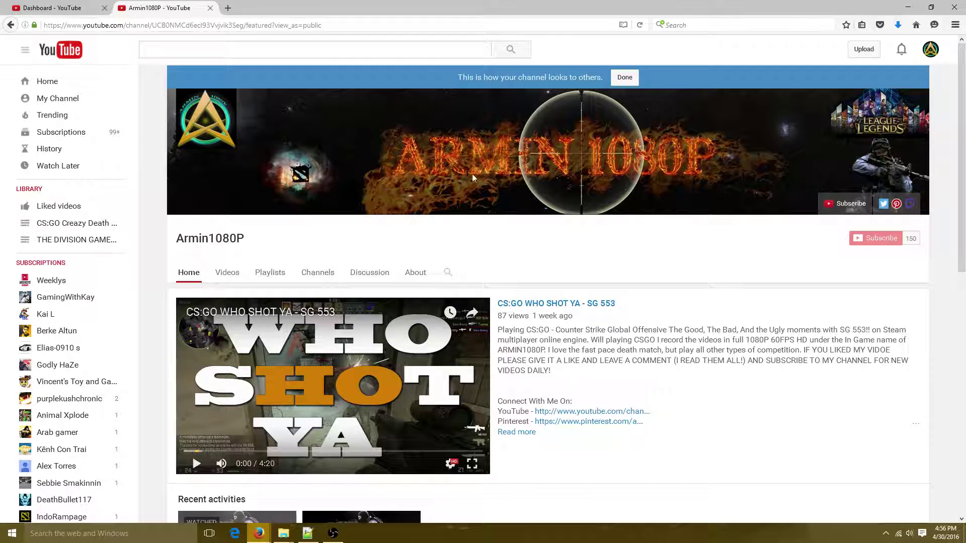
left_click(622, 81)
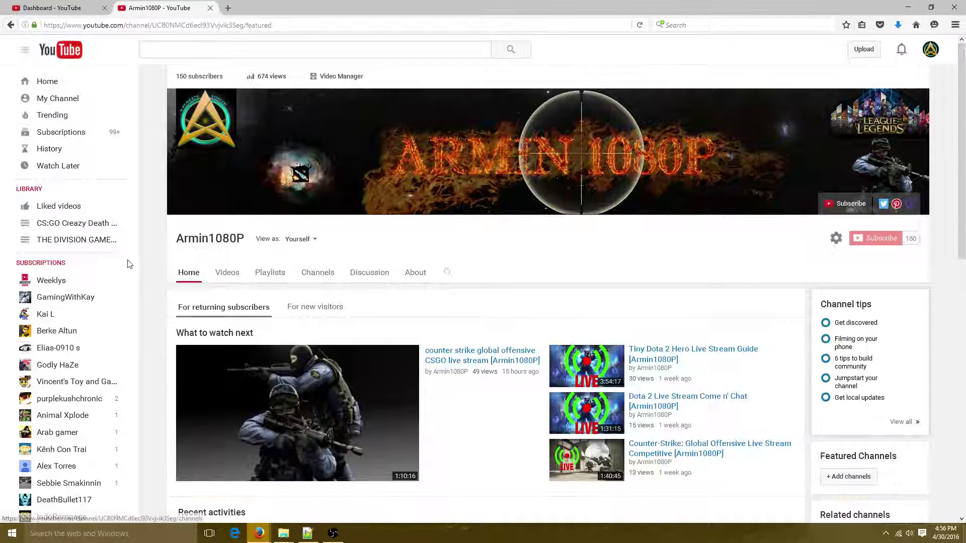
scroll(130, 262, "down", 2)
Add a new Home section, leaving Content unchosen and the layout as Horizontal row
scroll(211, 248, "down", 3)
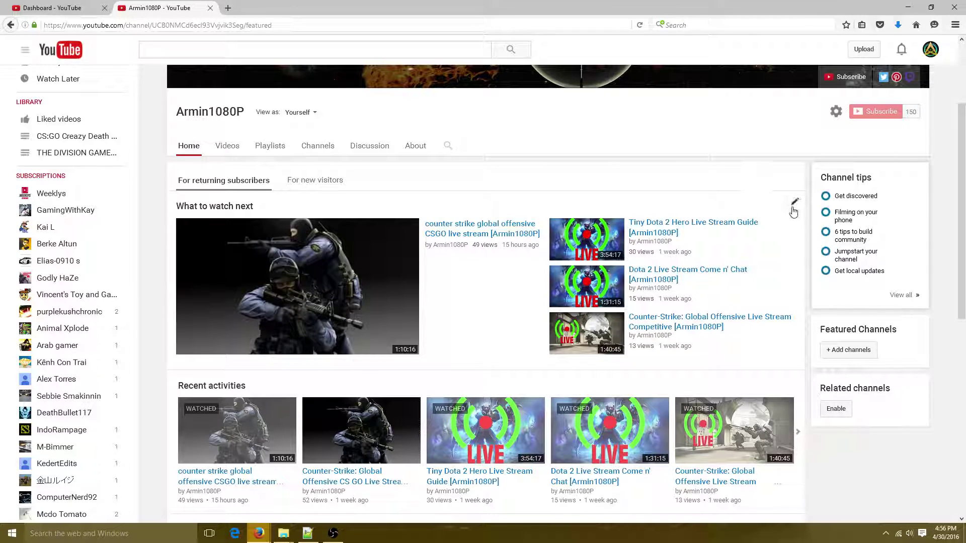
scroll(226, 302, "down", 7)
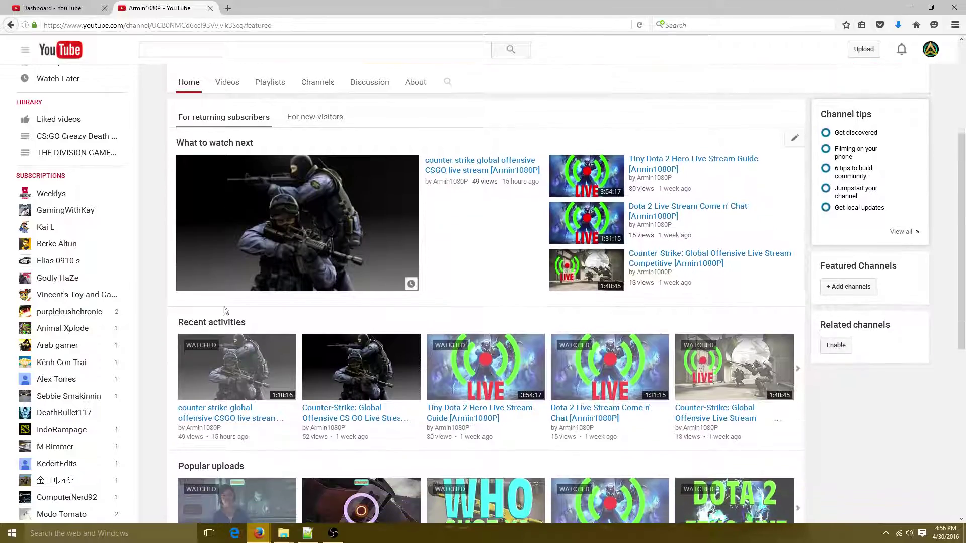
scroll(780, 298, "up", 10)
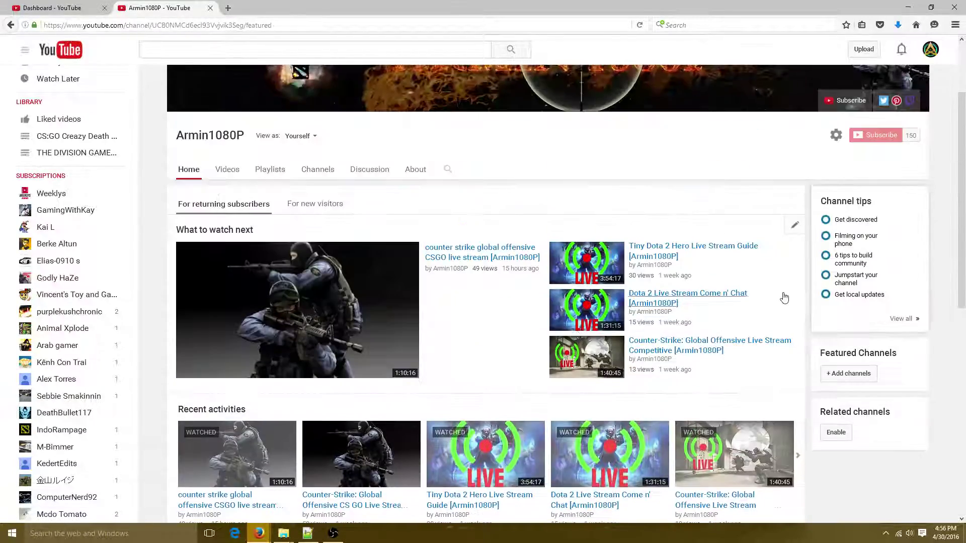
scroll(481, 393, "down", 11)
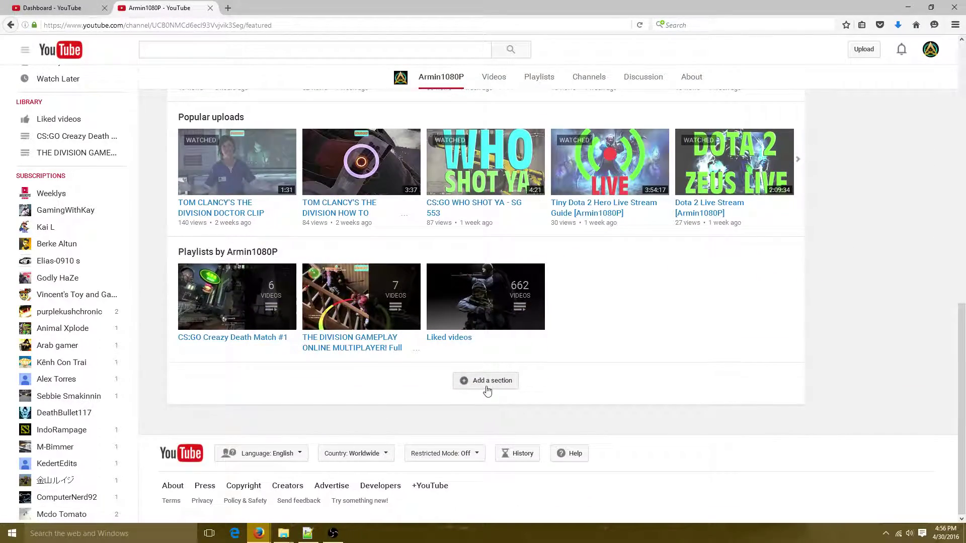
left_click(492, 382)
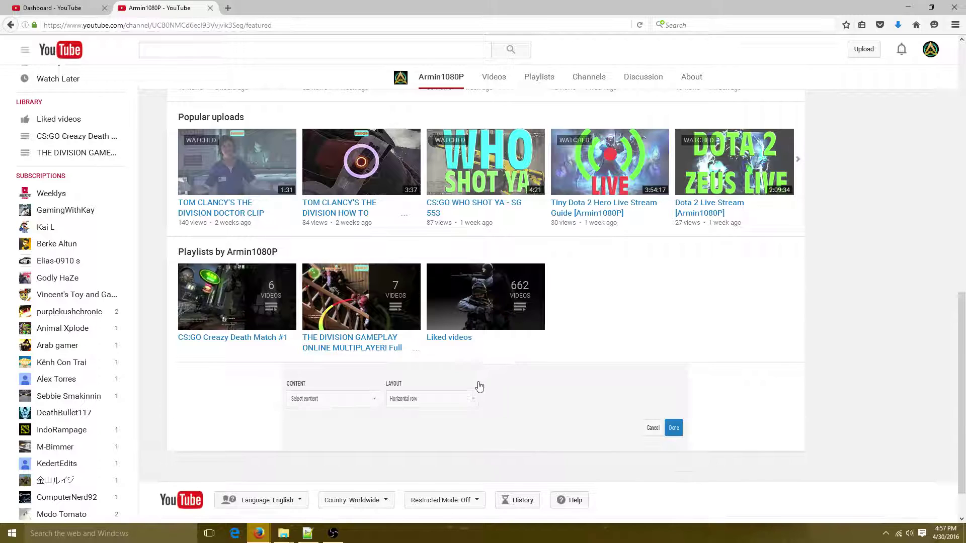
left_click(313, 400)
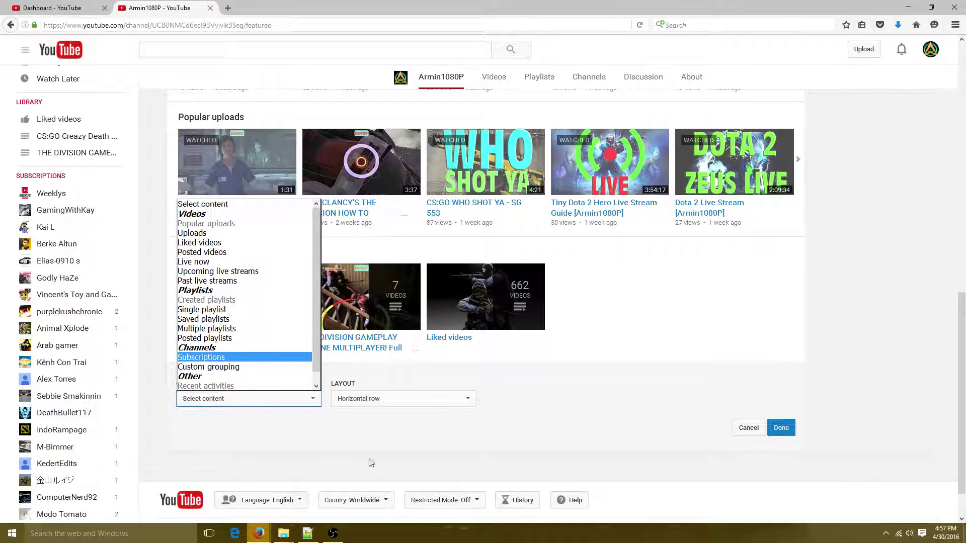
left_click(356, 445)
left_click(361, 400)
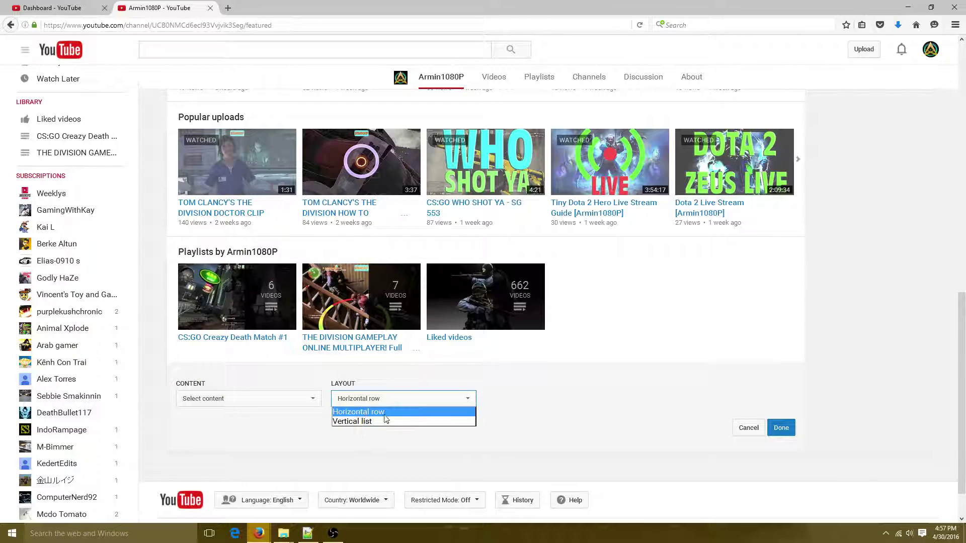
left_click(498, 399)
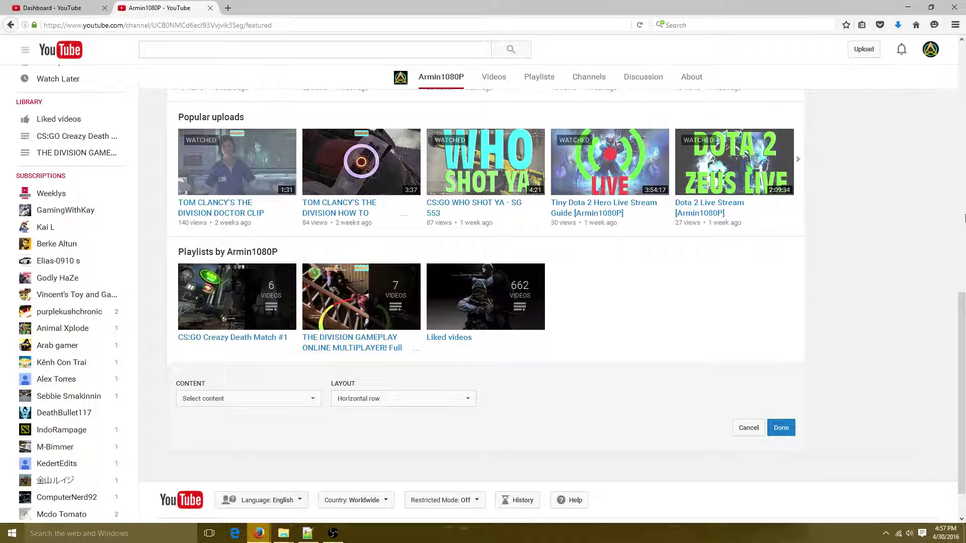
Cancel the unfinished new section on the Home page
scroll(560, 282, "up", 8)
scroll(639, 405, "down", 9)
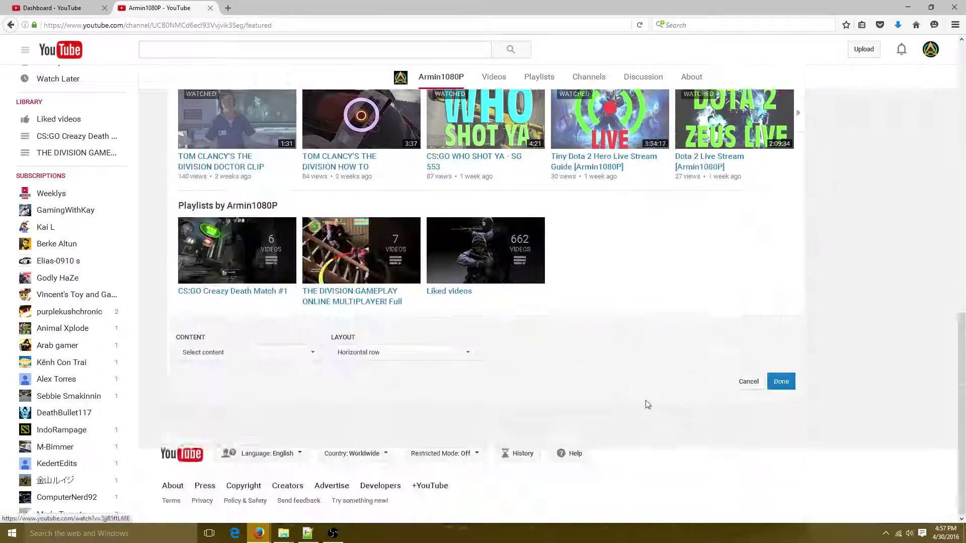
left_click(748, 382)
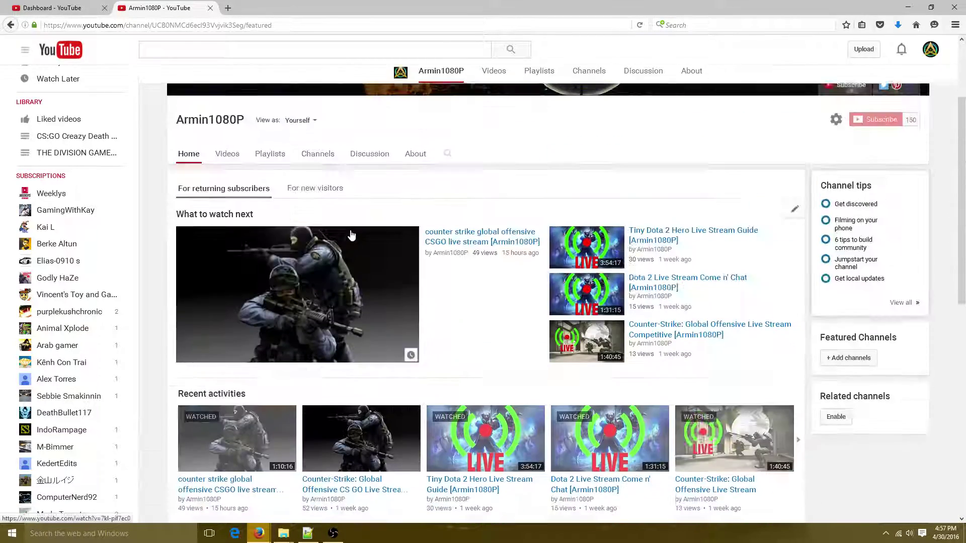
scroll(386, 280, "down", 10)
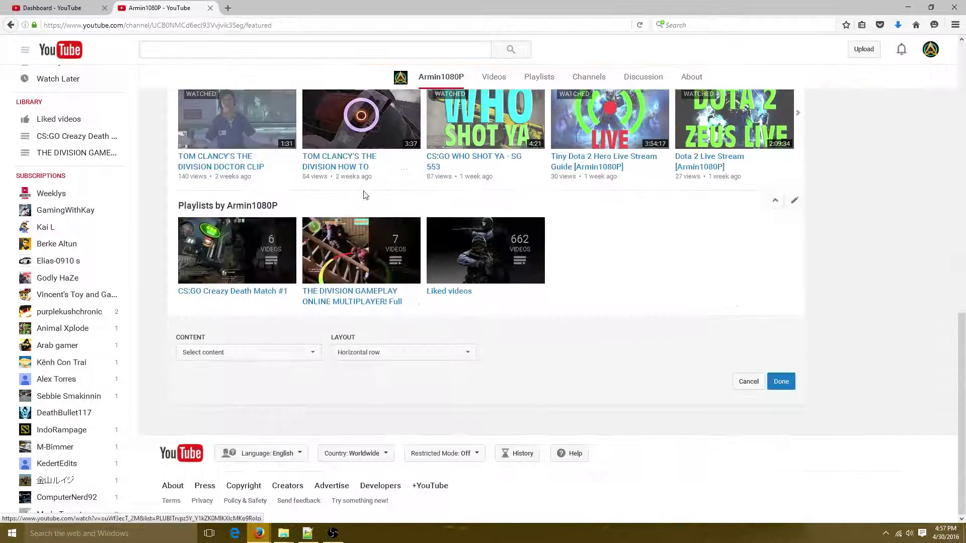
left_click(749, 381)
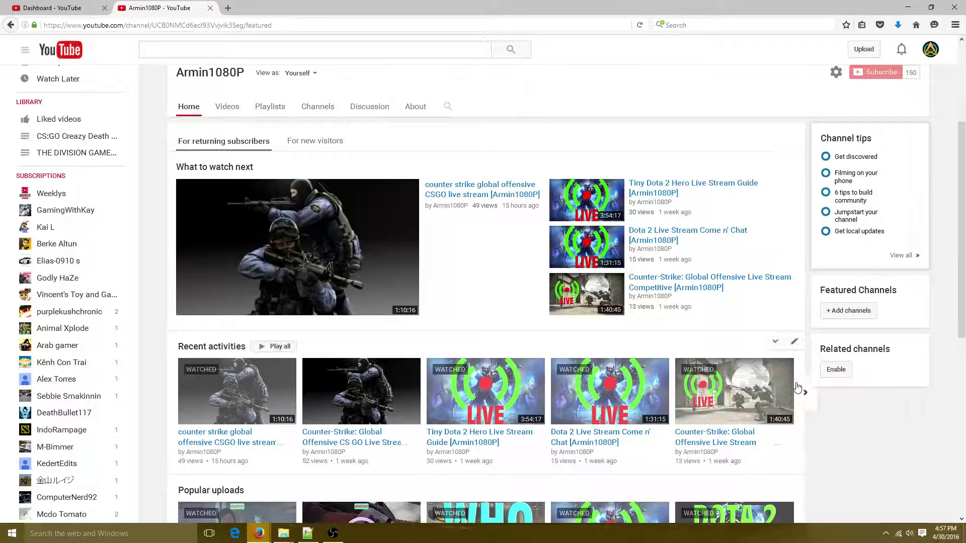
Move Popular uploads above Recent activities, then move it back below
scroll(792, 385, "down", 1)
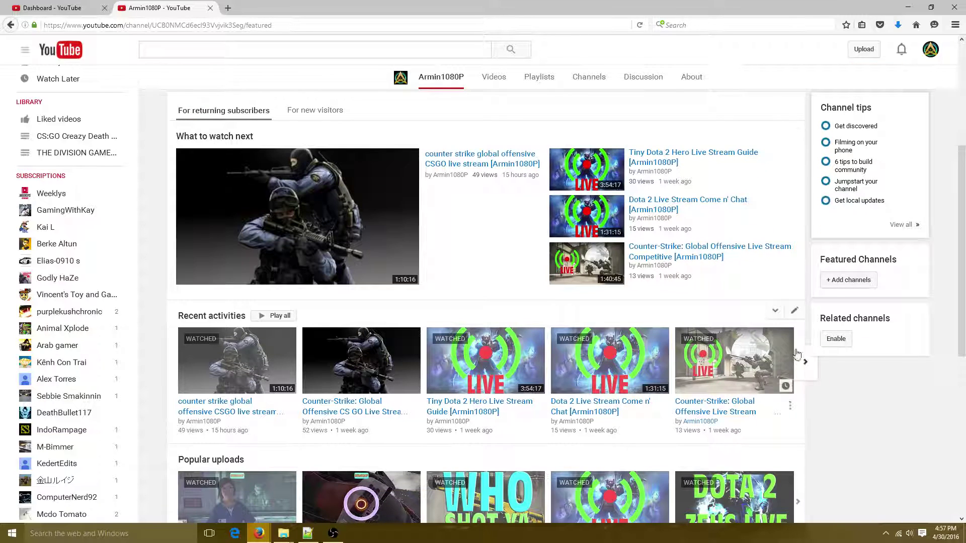
scroll(801, 322, "down", 8)
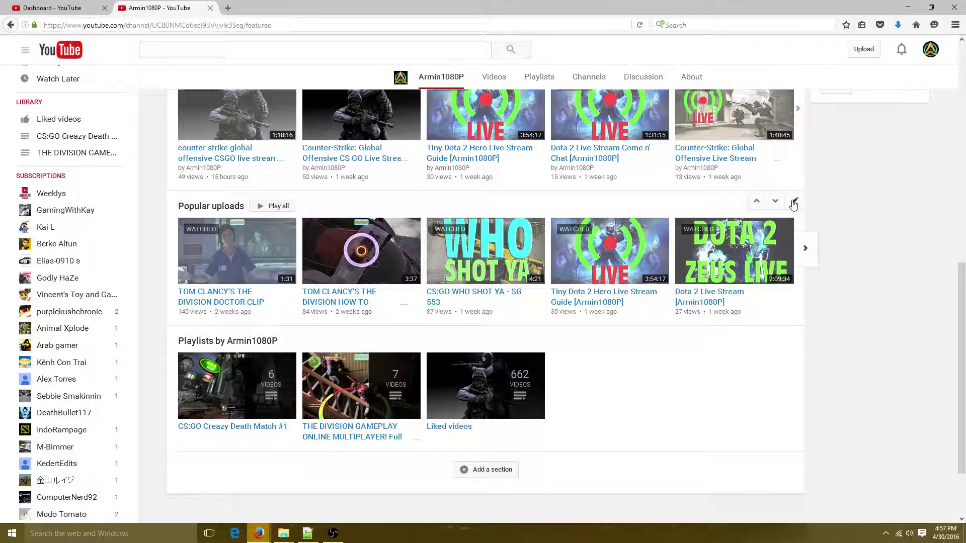
scroll(578, 352, "up", 10)
scroll(704, 322, "down", 5)
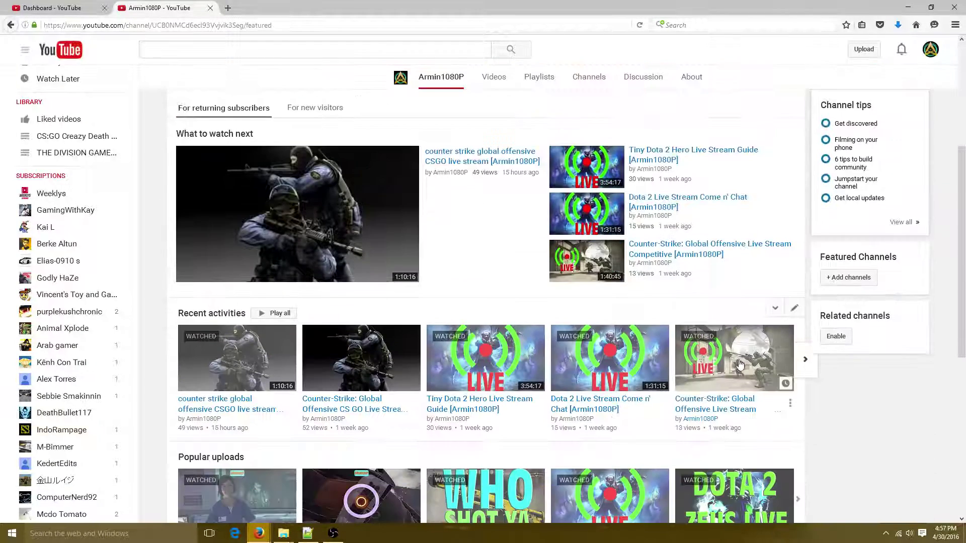
scroll(739, 363, "down", 6)
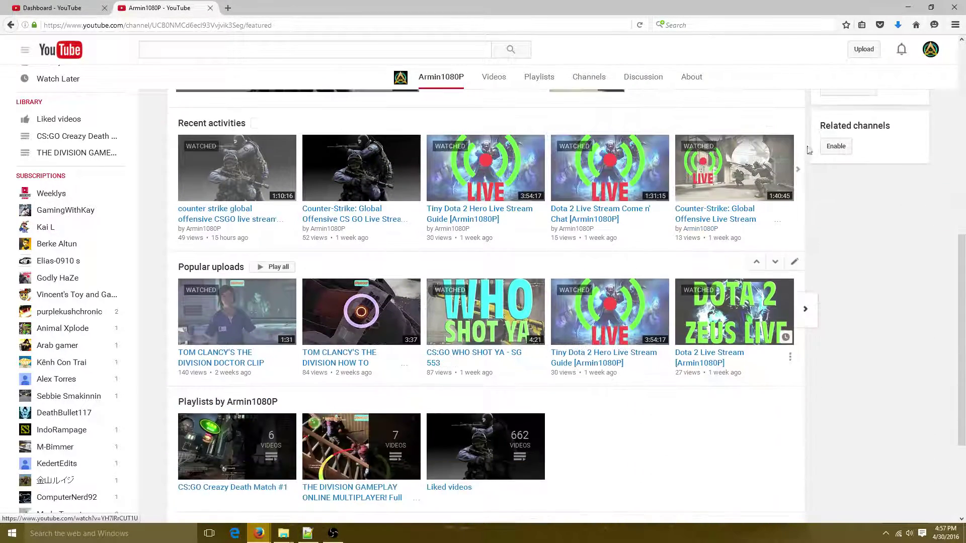
left_click(757, 263)
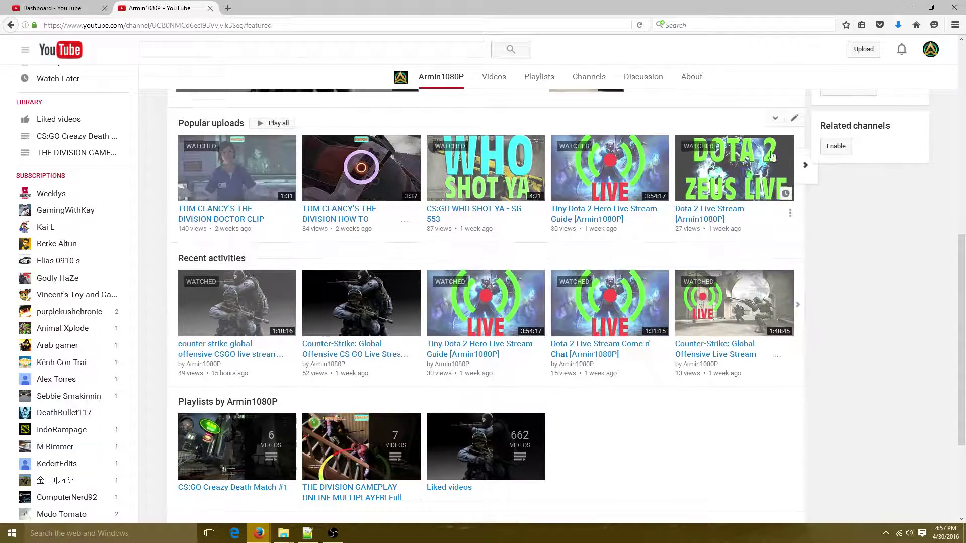
left_click(774, 123)
Scroll through the Home page to review its sections, including the three playlists
scroll(603, 252, "up", 5)
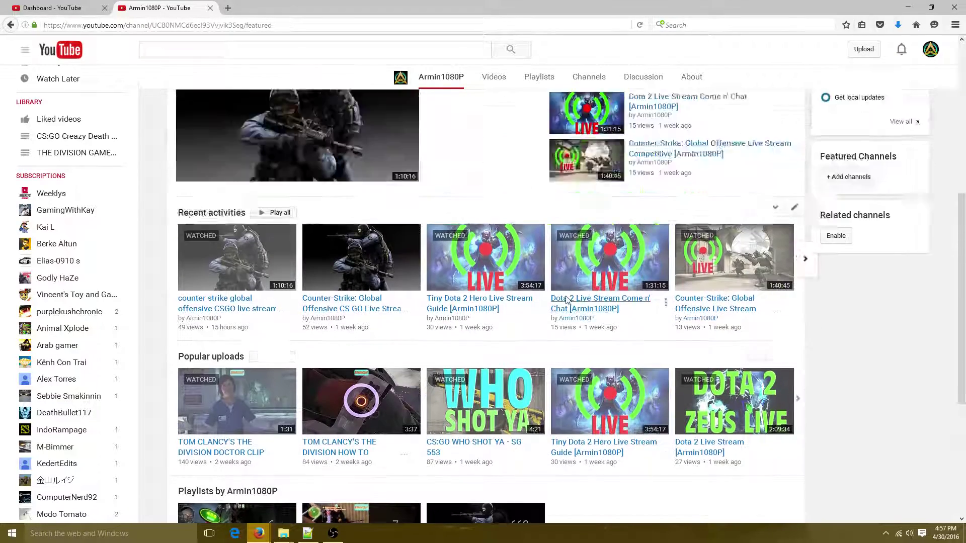
scroll(479, 312, "down", 2)
scroll(479, 312, "down", 1)
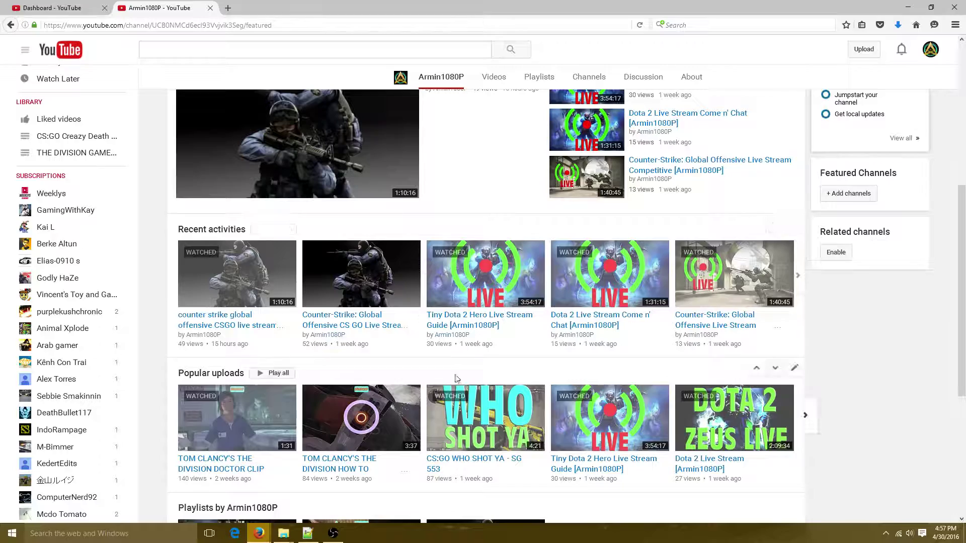
scroll(410, 263, "down", 5)
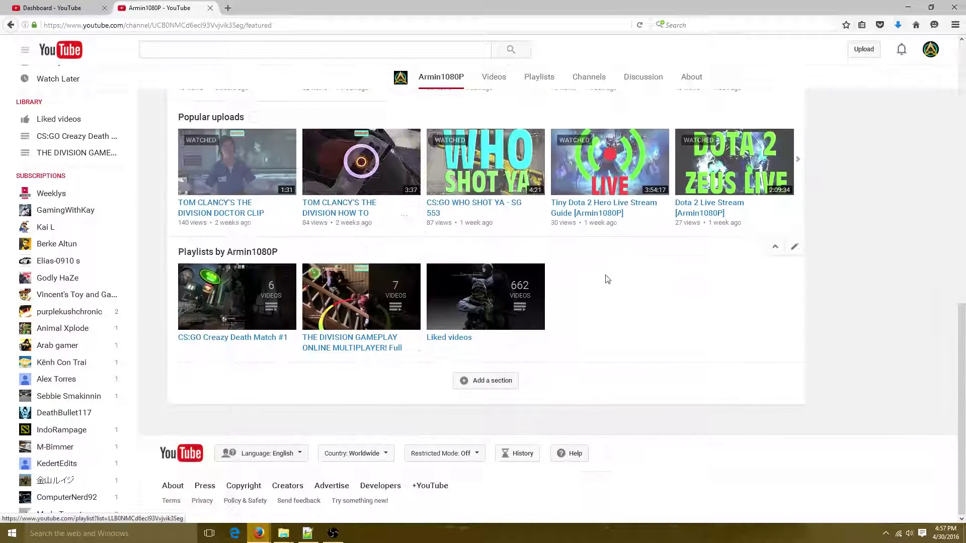
scroll(470, 326, "up", 10)
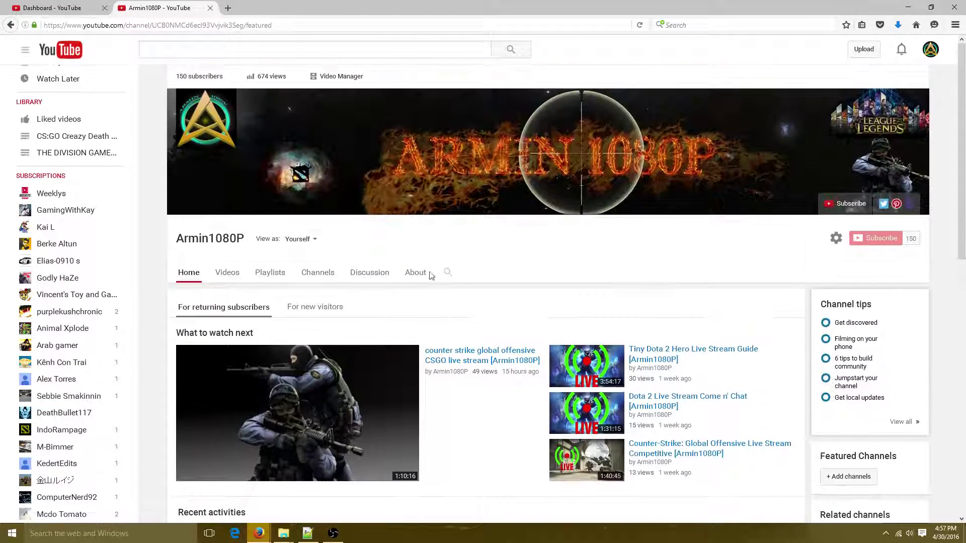
scroll(377, 287, "down", 4)
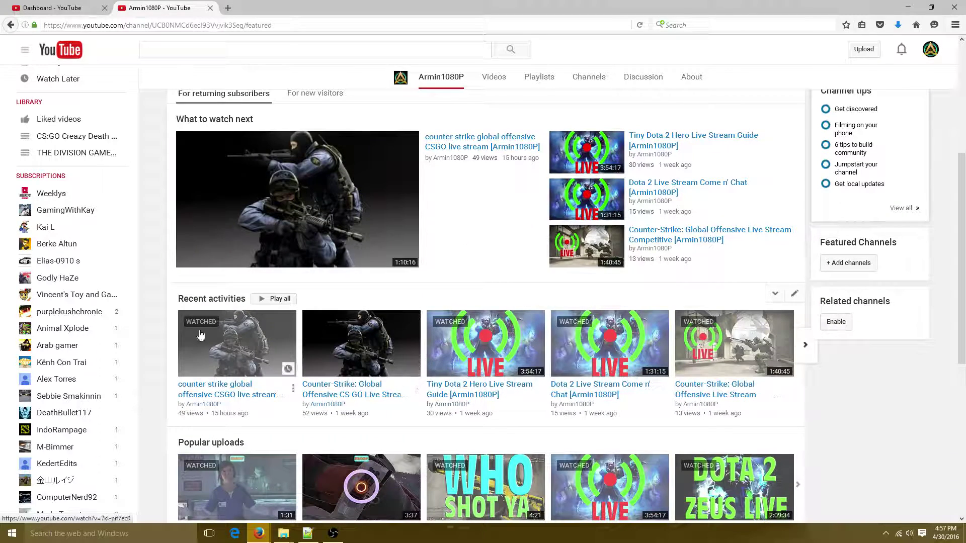
scroll(360, 278, "up", 3)
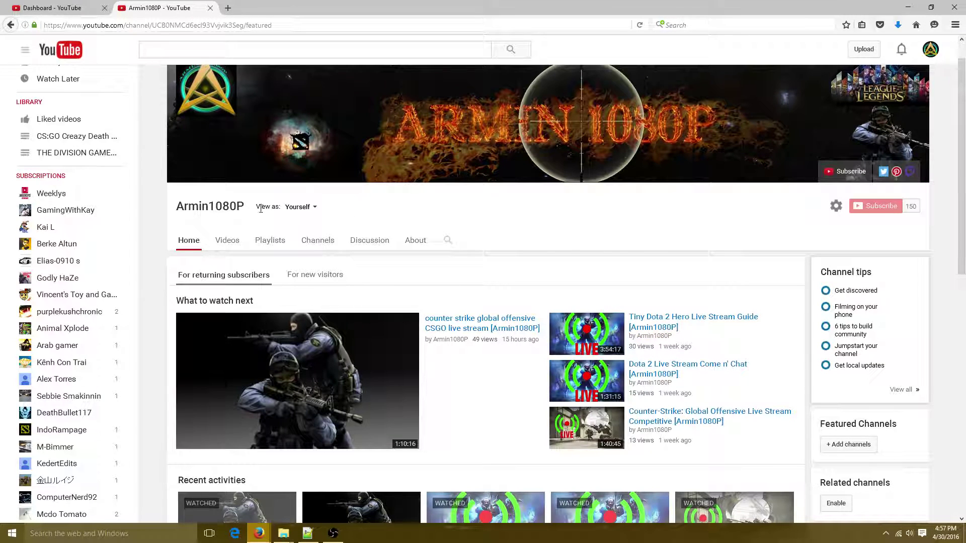
Go to My Channel from the sidebar and open Video Manager in Creator Studio
scroll(323, 221, "up", 1)
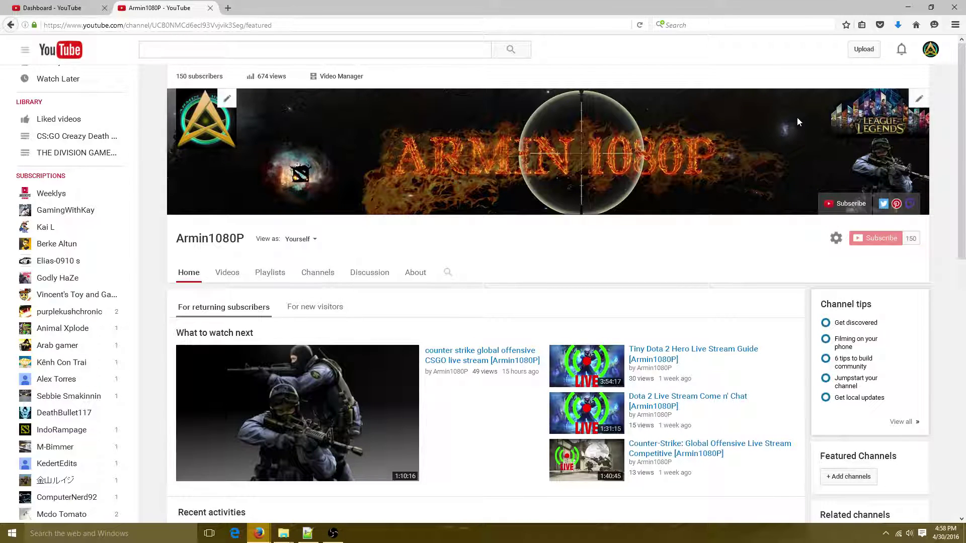
scroll(785, 265, "down", 5)
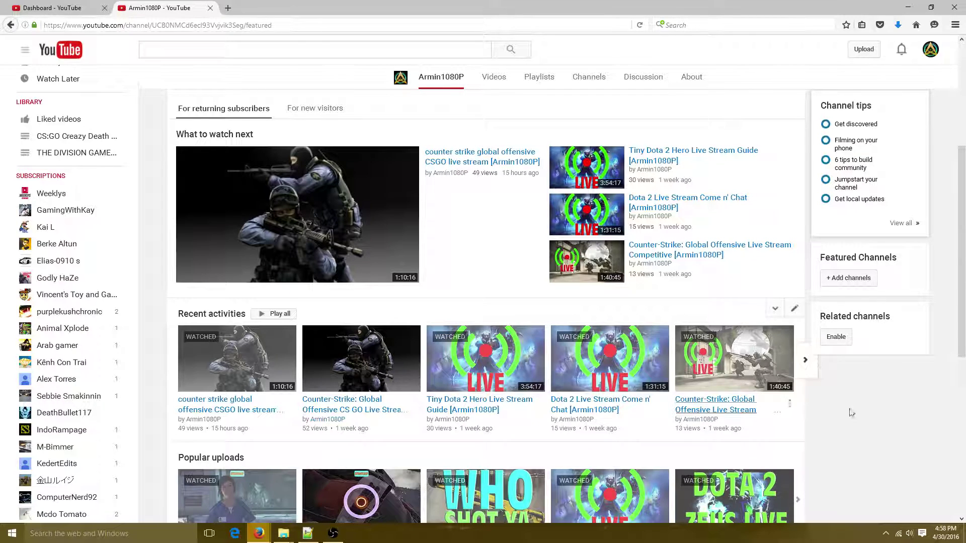
scroll(536, 356, "down", 5)
scroll(160, 237, "up", 6)
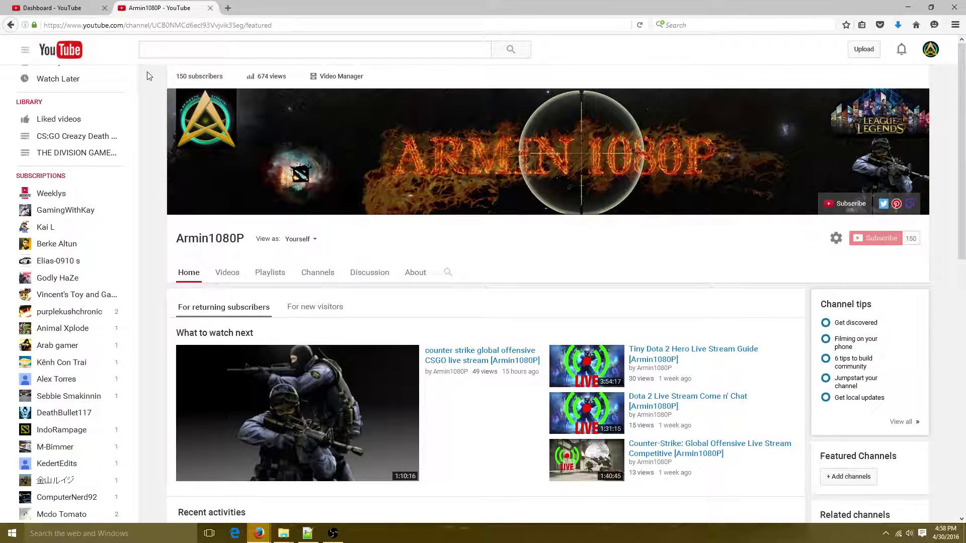
scroll(55, 91, "up", 3)
left_click(53, 100)
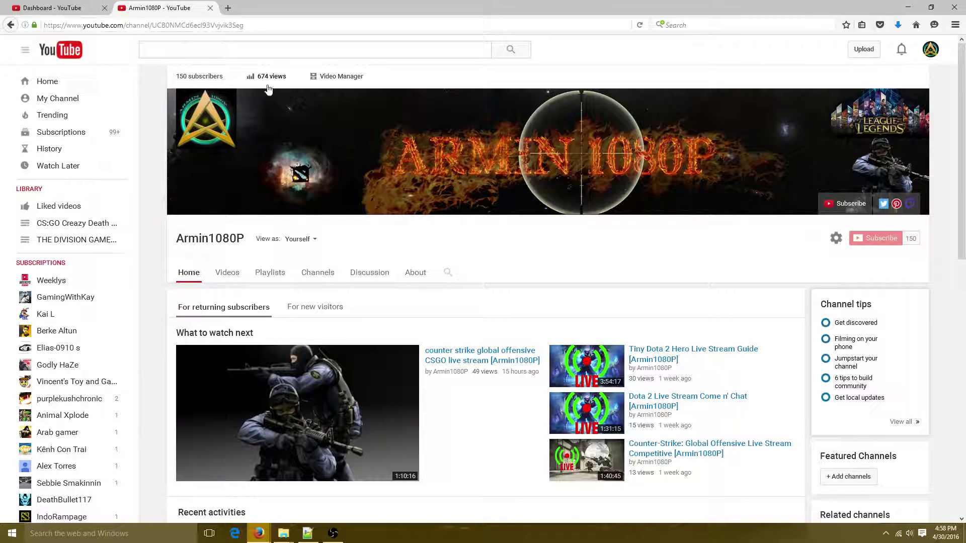
left_click(326, 78)
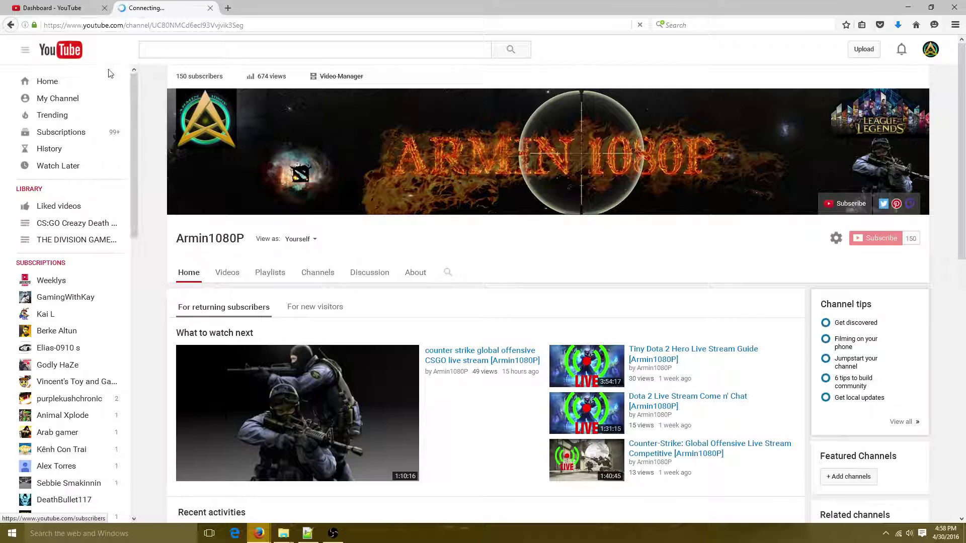